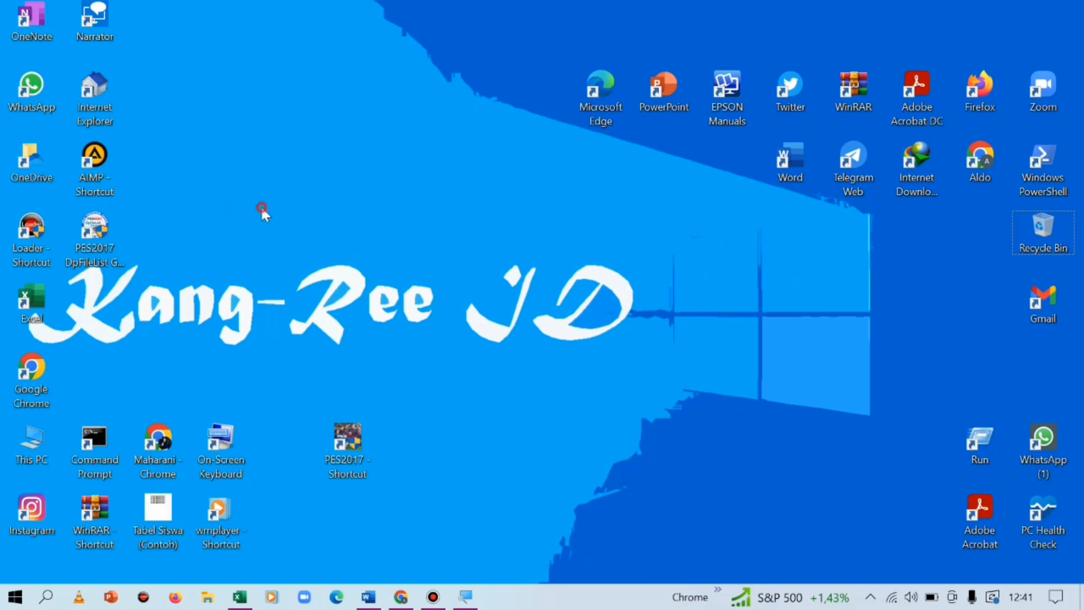
- Switch to the Word document headed DAFTAR PUSTAKA
left_click_drag(263, 210, 608, 401)
left_click(369, 596)
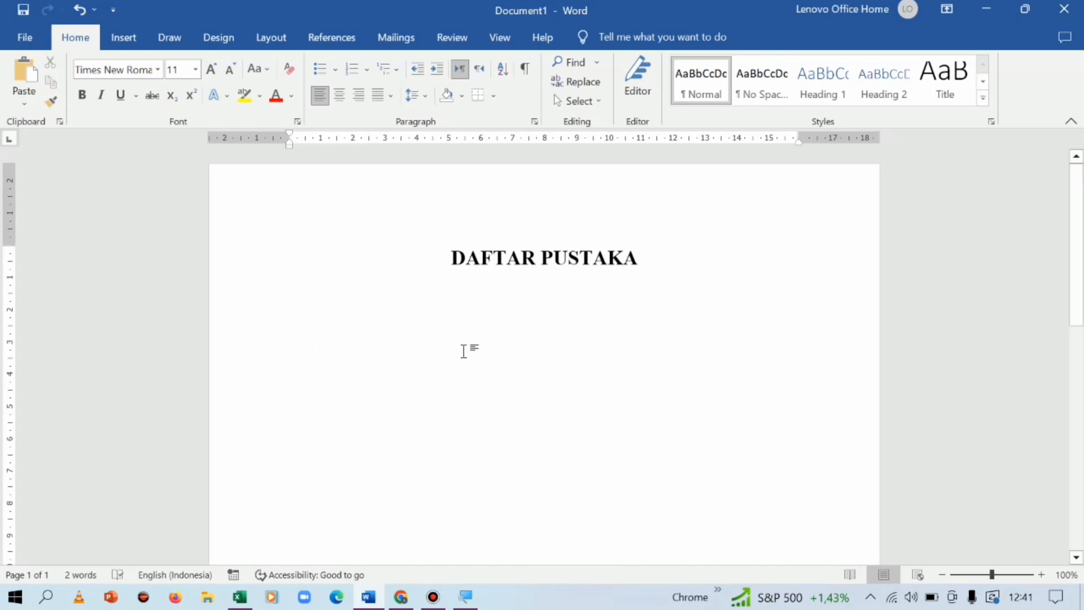
scroll(391, 375, "down", 1)
scroll(389, 349, "up", 1)
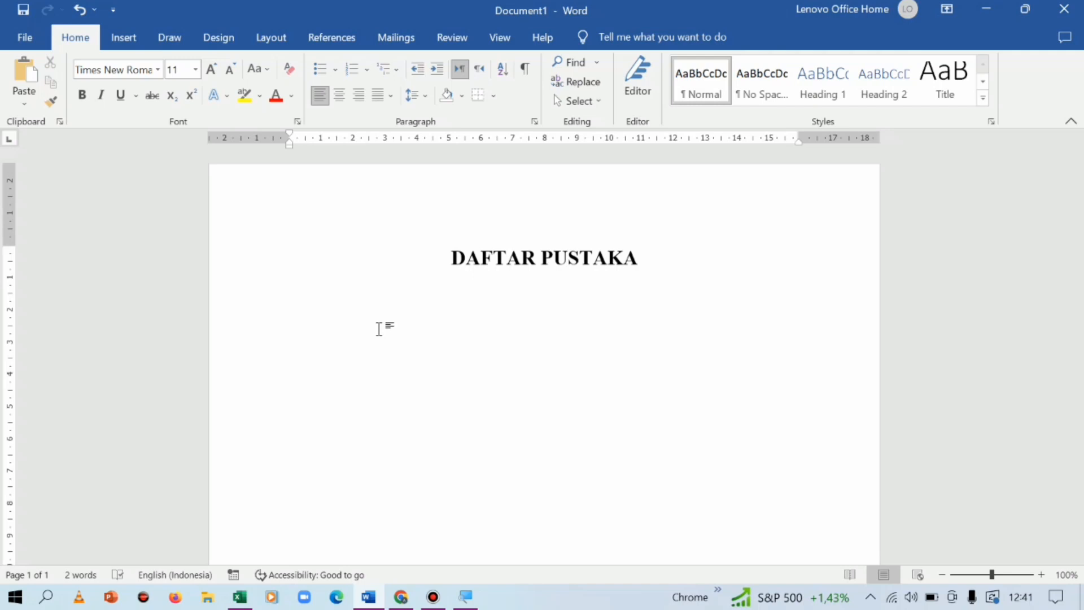
scroll(377, 318, "down", 1)
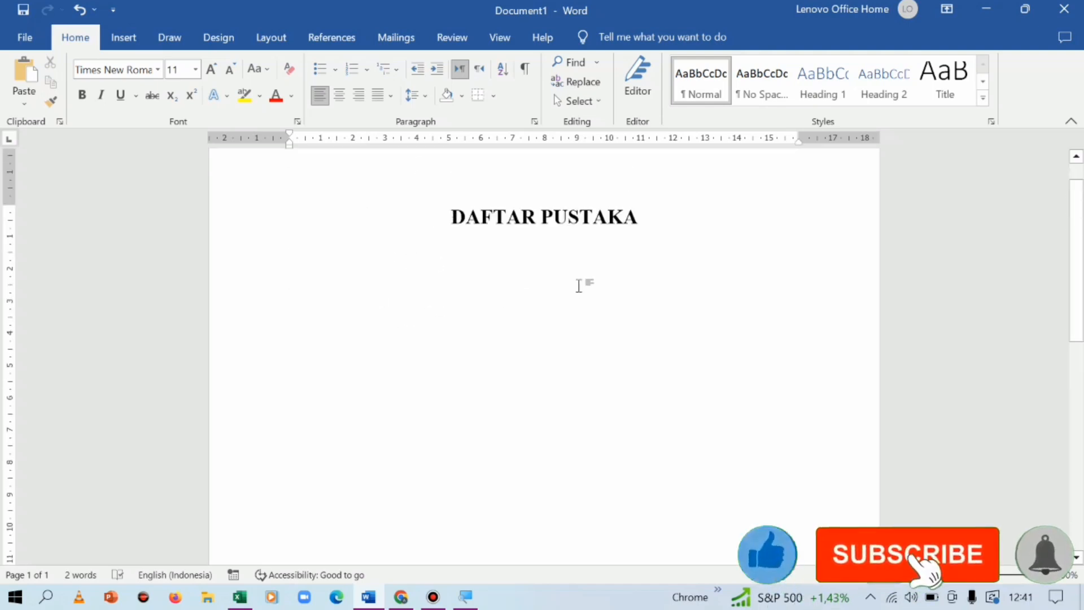
scroll(409, 250, "down", 2)
scroll(410, 250, "up", 2)
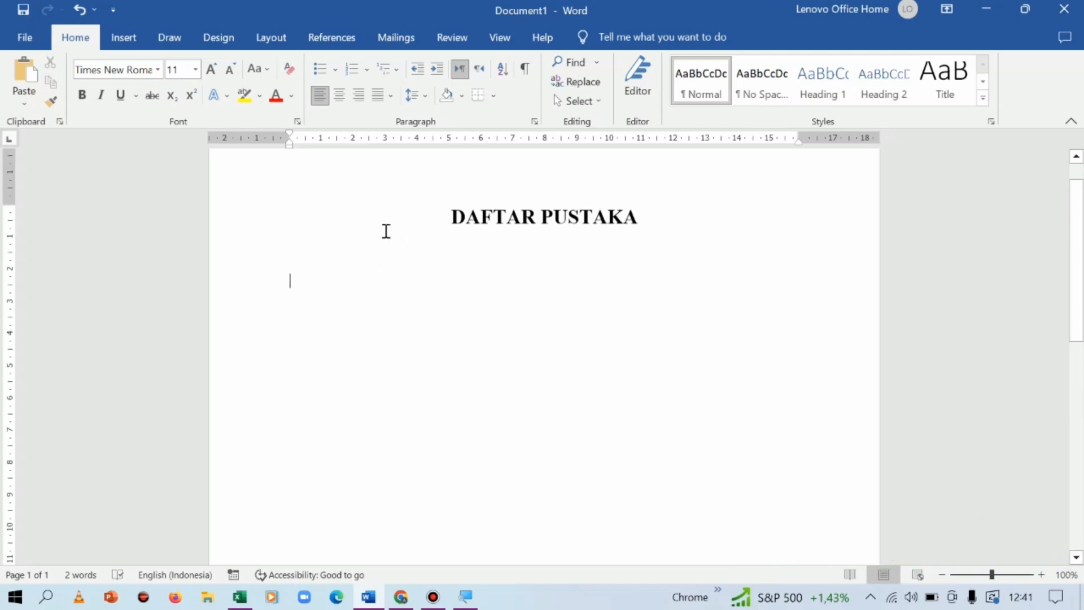
- Start a new citation source below the heading, with source type Book and language Indonesian
left_click(337, 39)
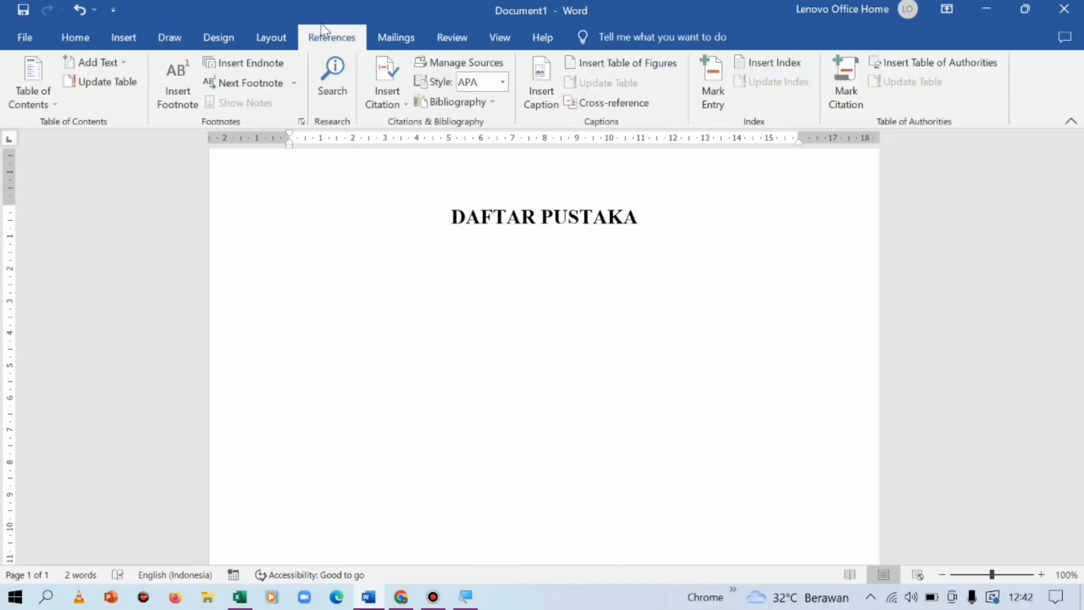
left_click(398, 108)
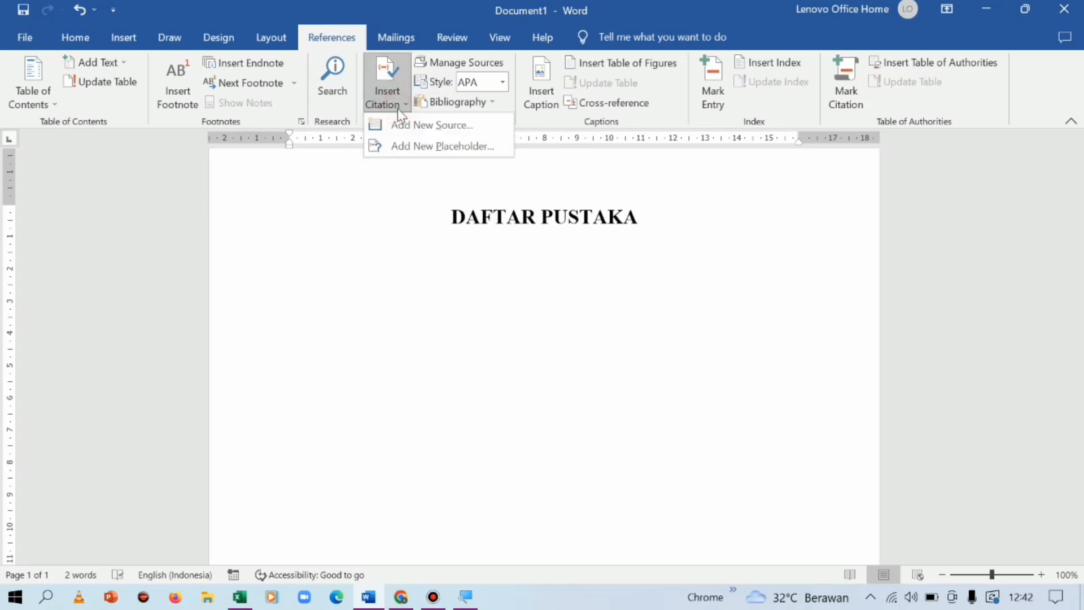
left_click(477, 127)
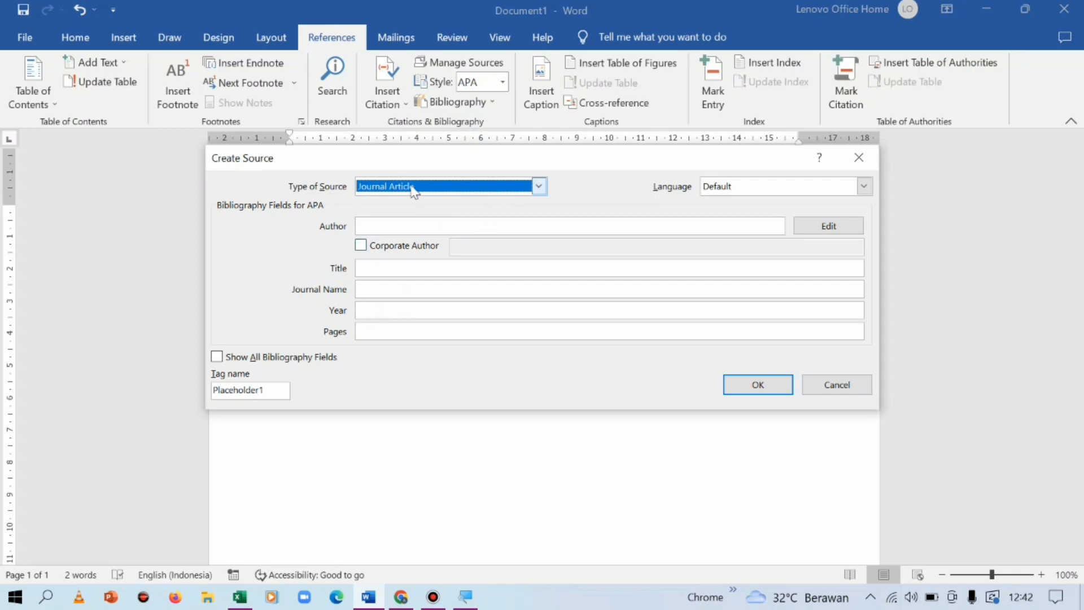
left_click(538, 187)
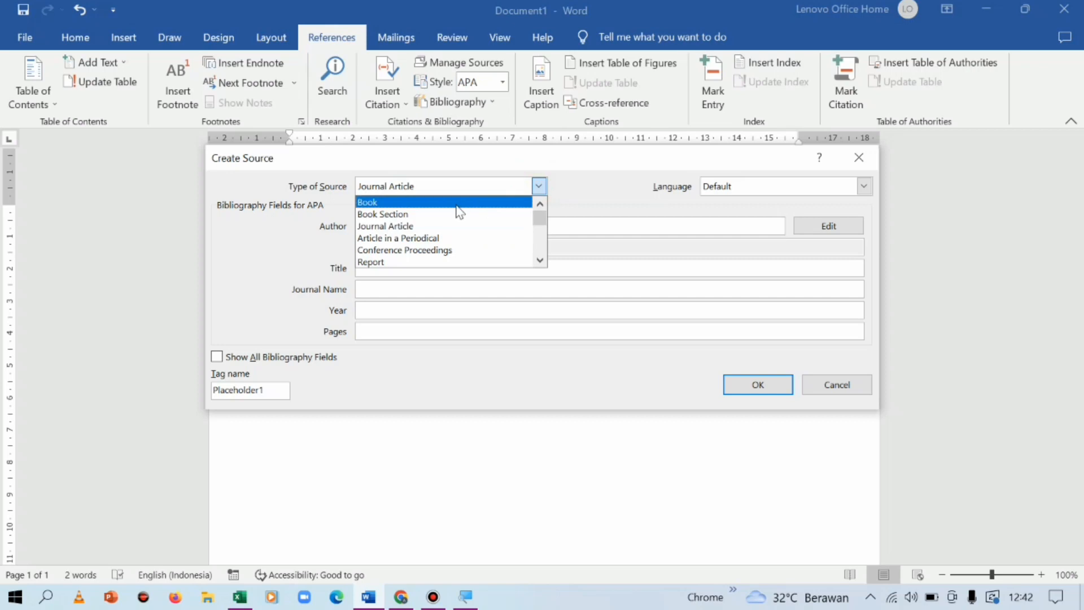
scroll(459, 233, "down", 1)
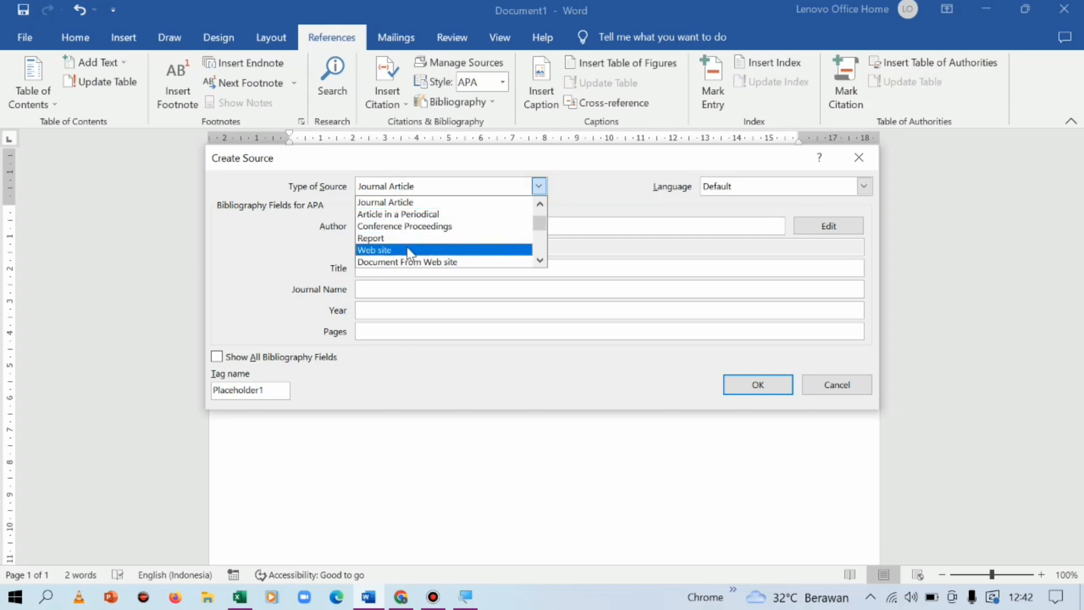
scroll(408, 254, "up", 1)
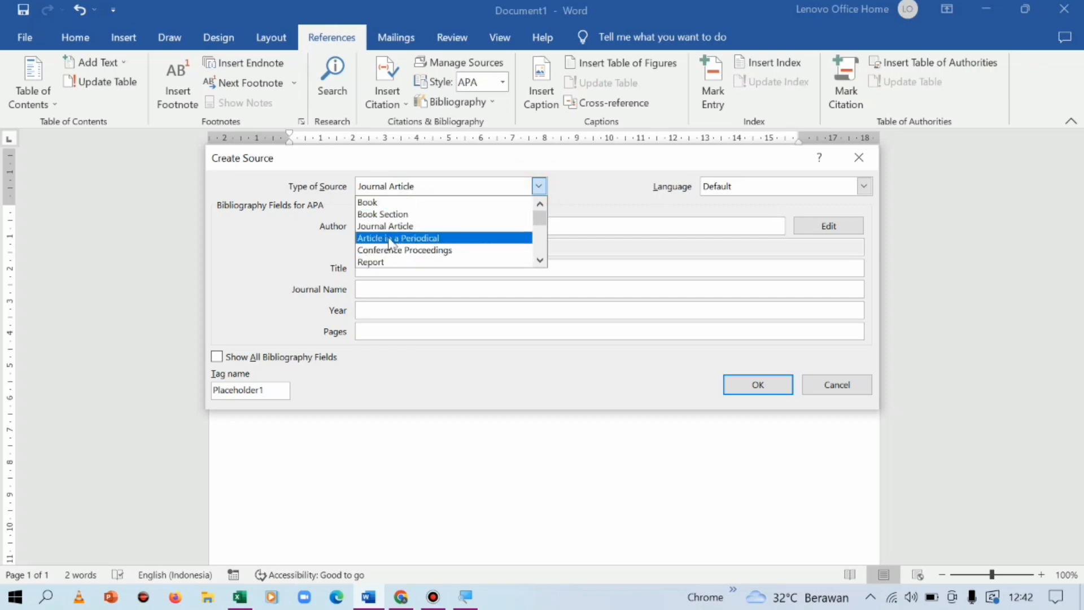
left_click(407, 203)
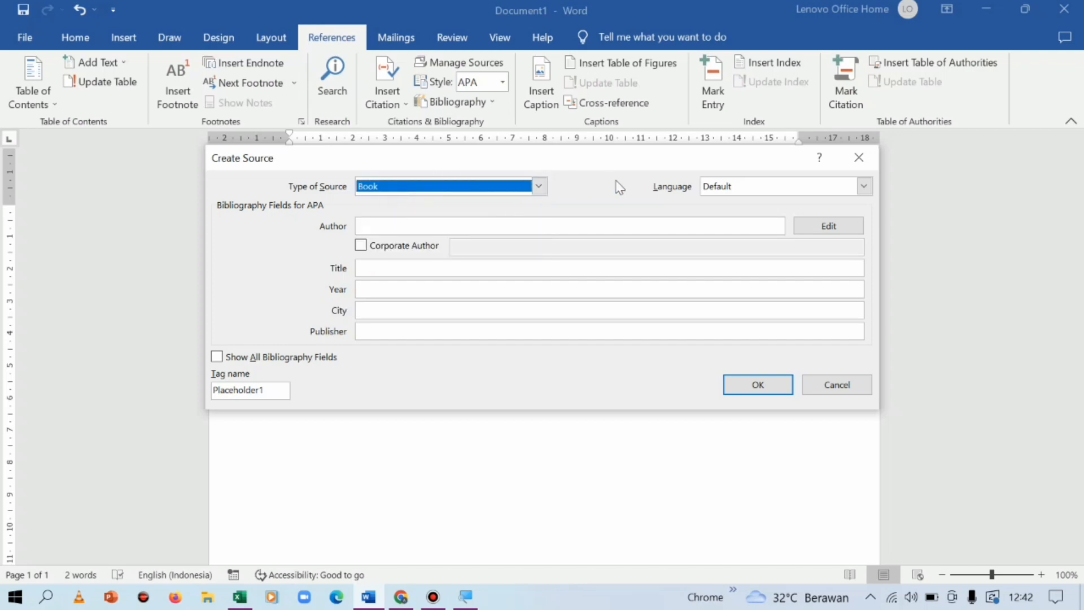
left_click(868, 187)
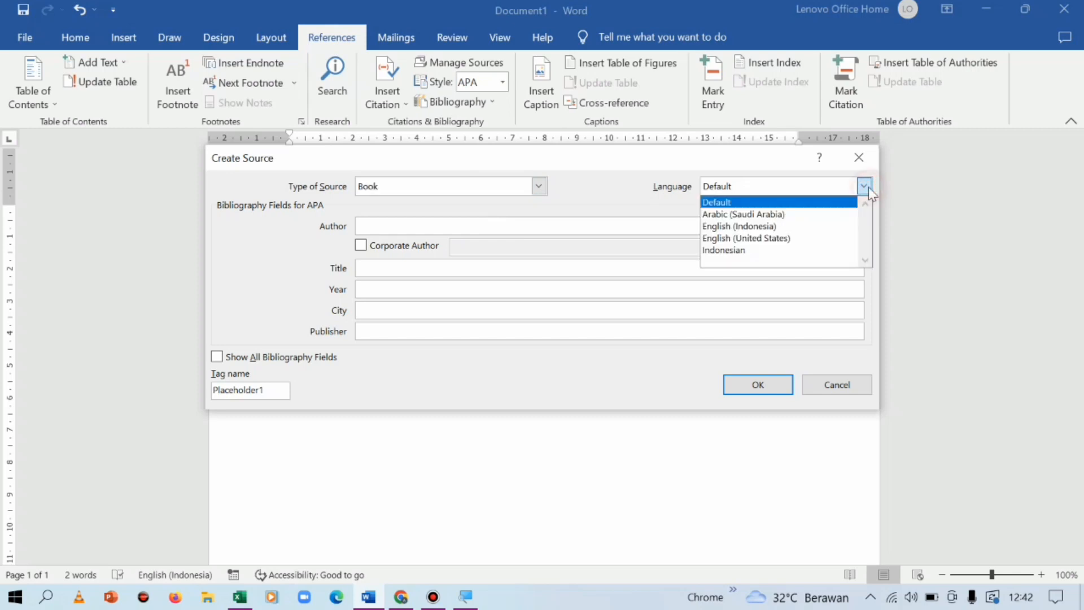
left_click(727, 250)
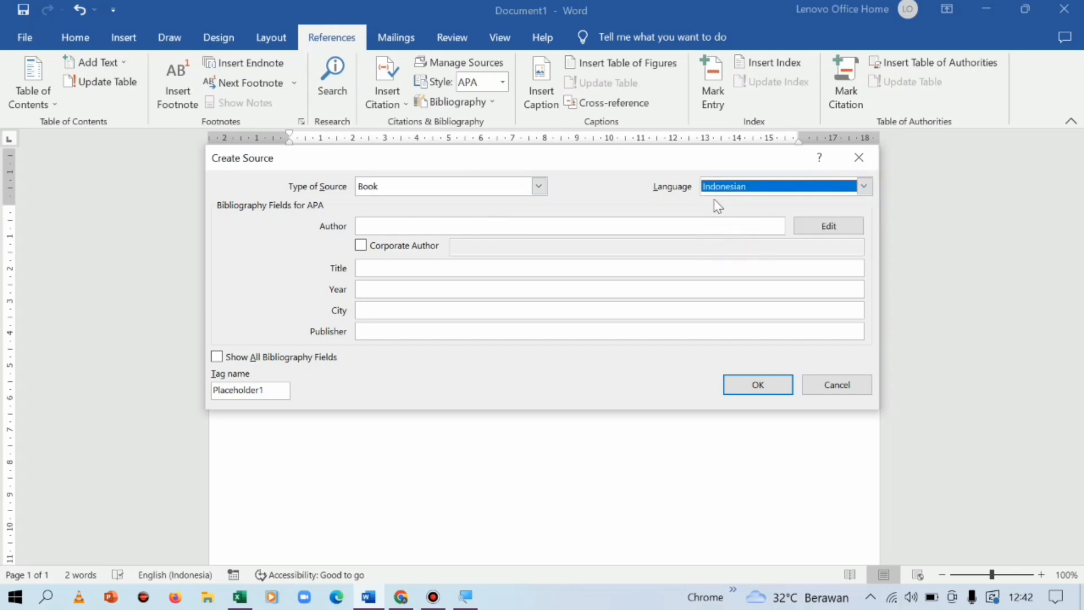
- Add the book author's first and last name to the source through the name editor
left_click(364, 224)
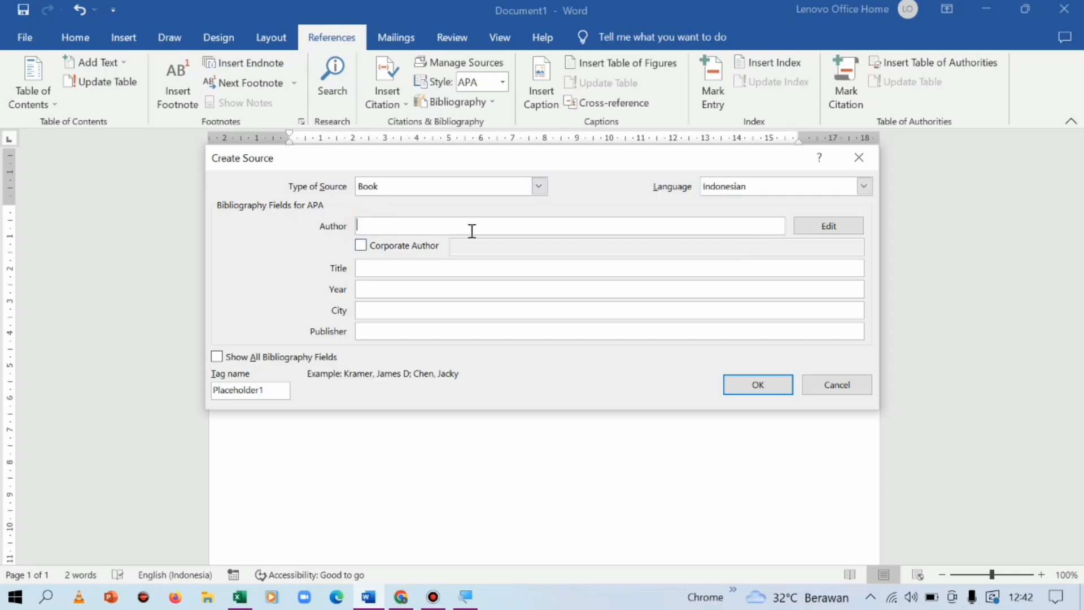
left_click(826, 239)
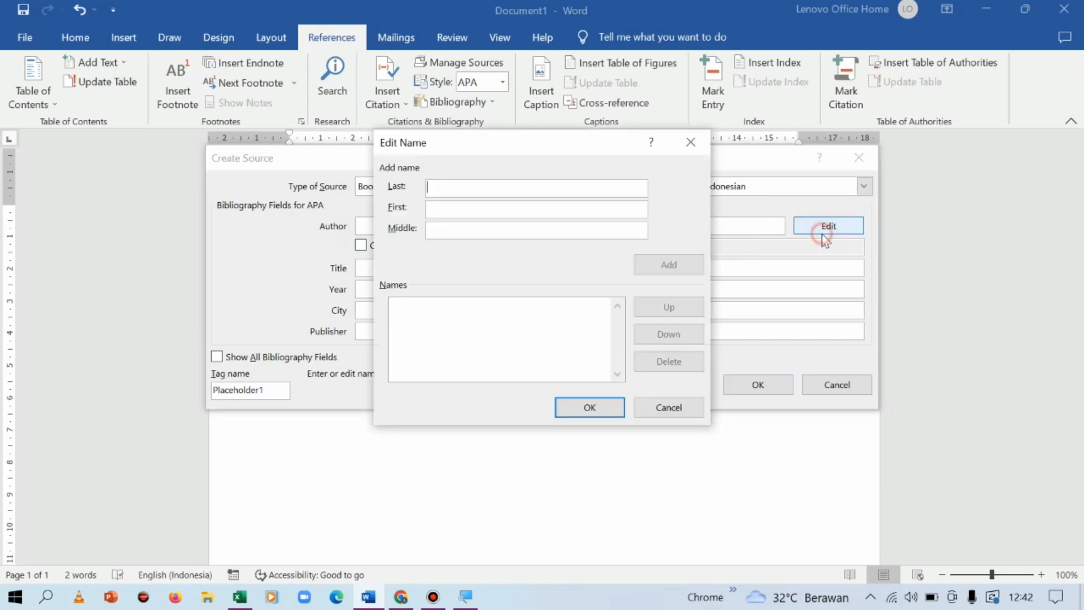
left_click(442, 208)
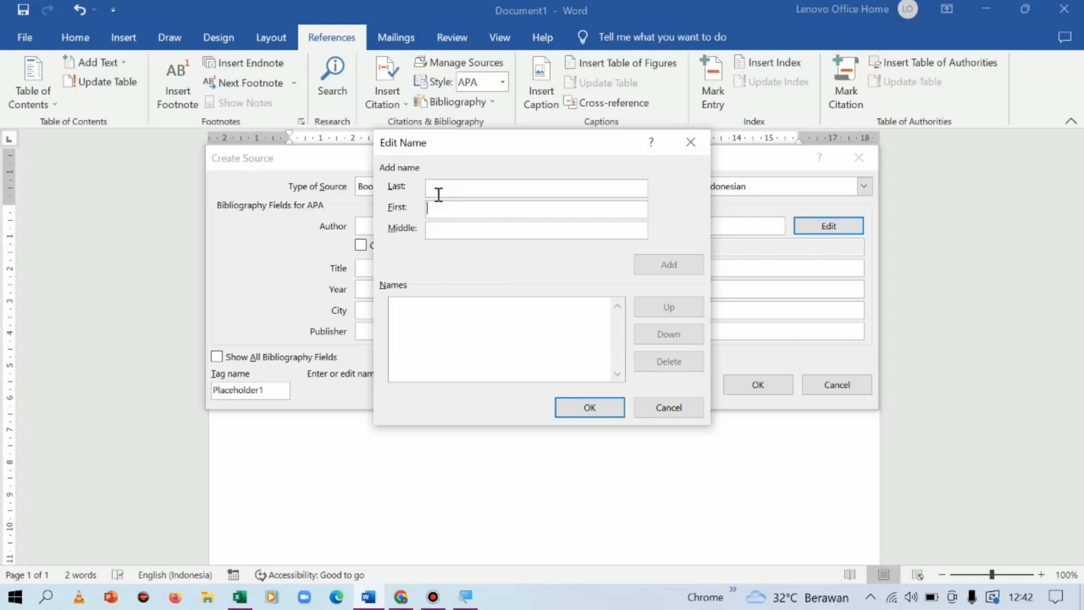
left_click(436, 192)
left_click(438, 210)
type("Bambang")
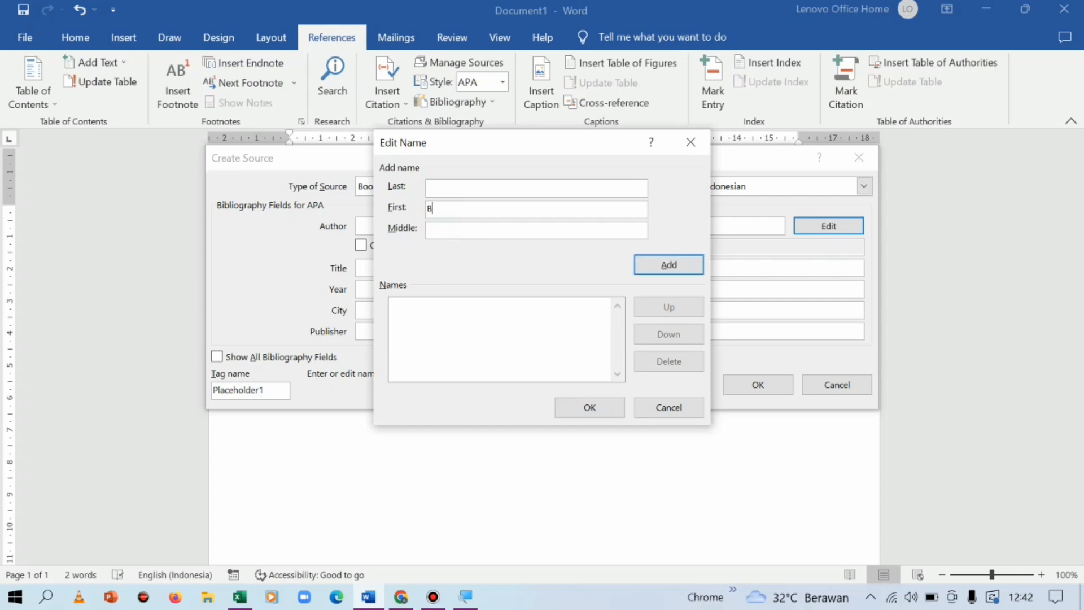
left_click(464, 190)
type("Se")
type("tiyanti")
left_click(660, 266)
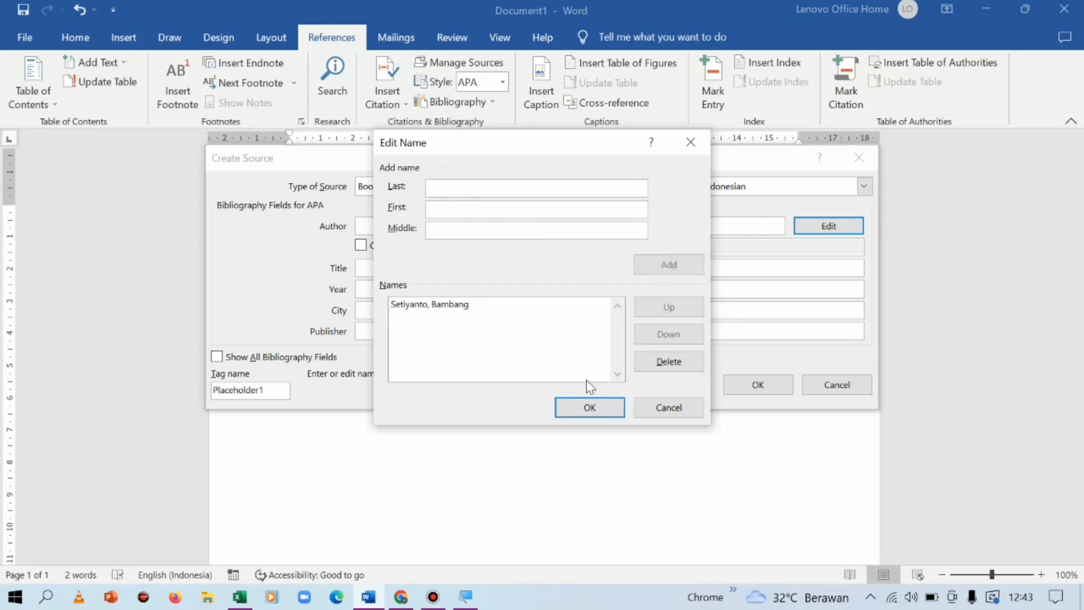
left_click(588, 405)
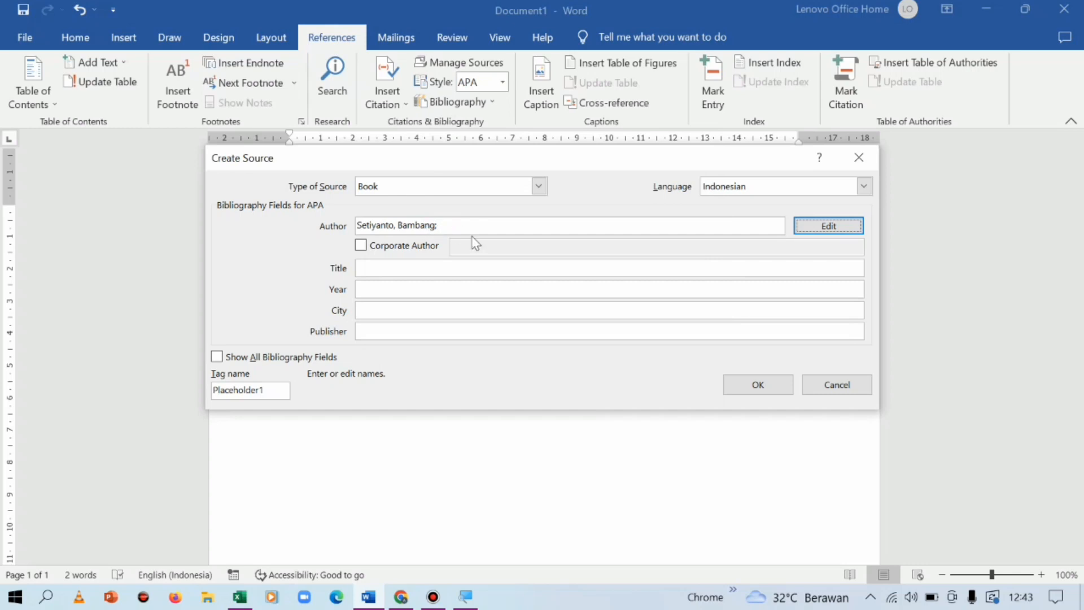
- Enter the book title "Tutorial Cara Menggunakan Microsoft Word" and the year 2022
left_click(377, 263)
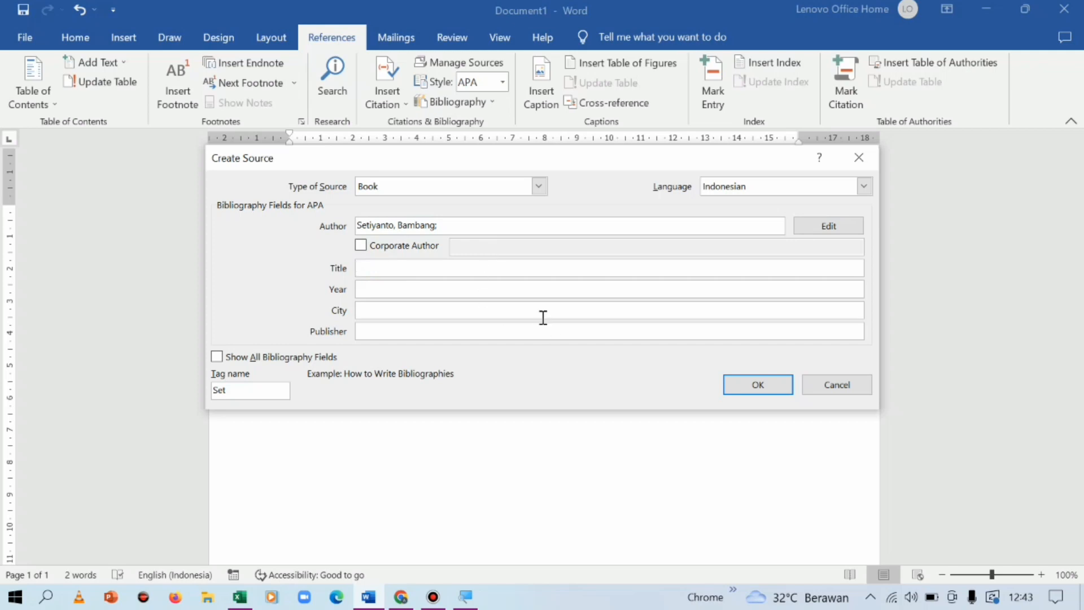
type("Tutorial Cara Menggunakan ")
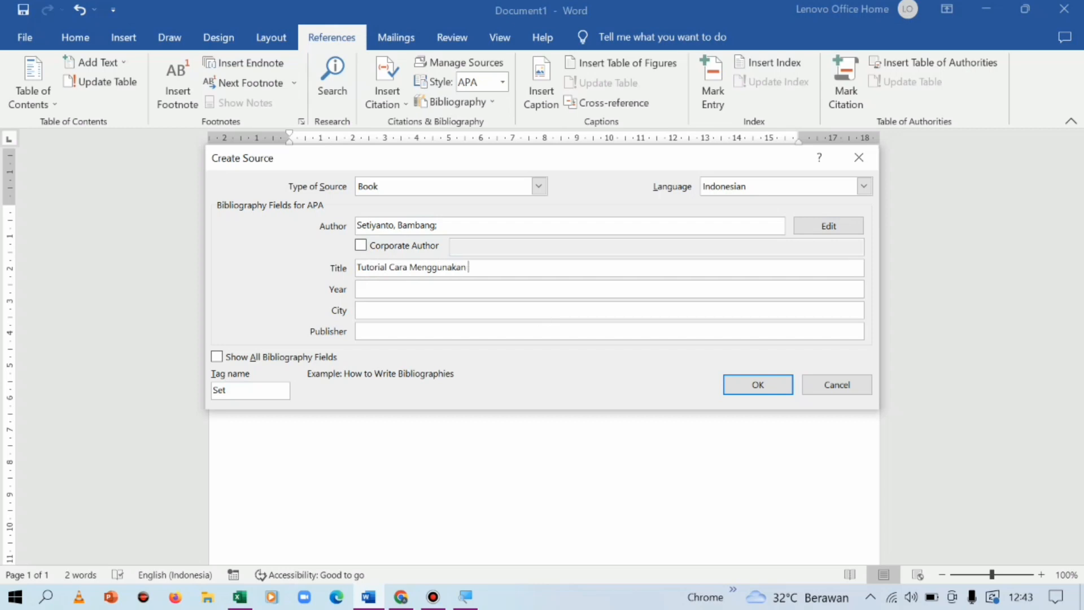
type("Microsoft Word")
left_click(368, 293)
type("2")
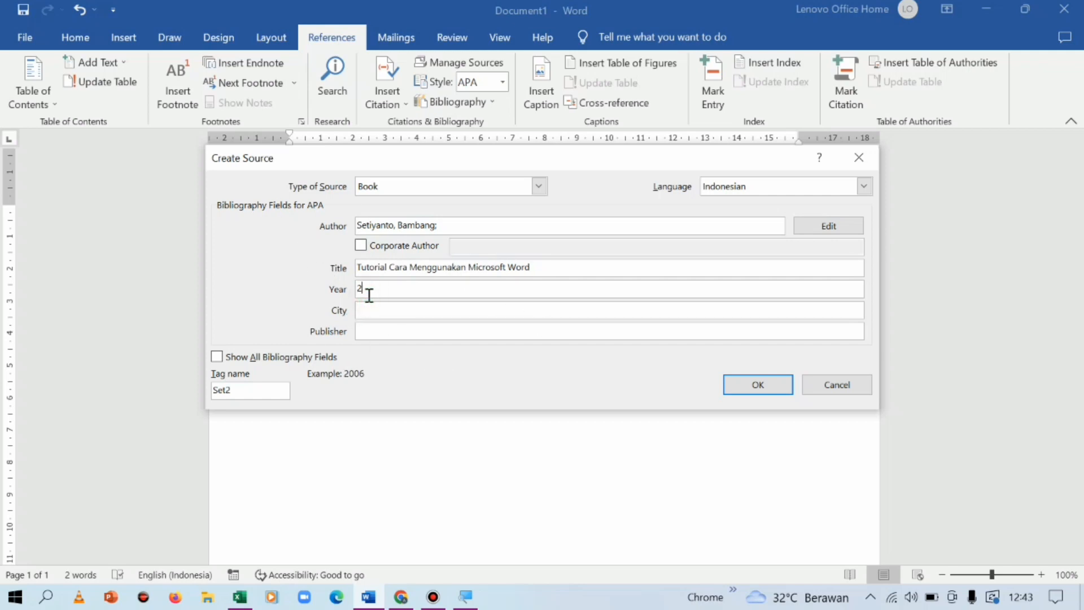
type("022")
- Set the book's city to Jakarta and its publisher to "Kangree ID"
left_click(365, 311)
type("Jakarta")
left_click(421, 338)
type("Kang")
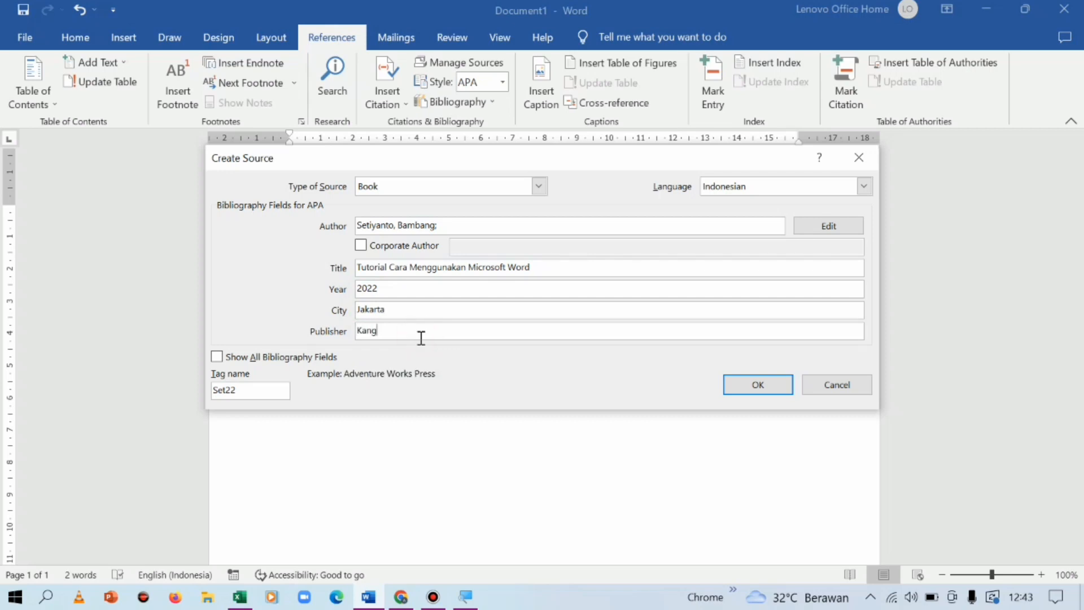
type("ree ID")
- Show all bibliography fields for the book, look through them, and confirm the source to insert its citation
left_click(225, 357)
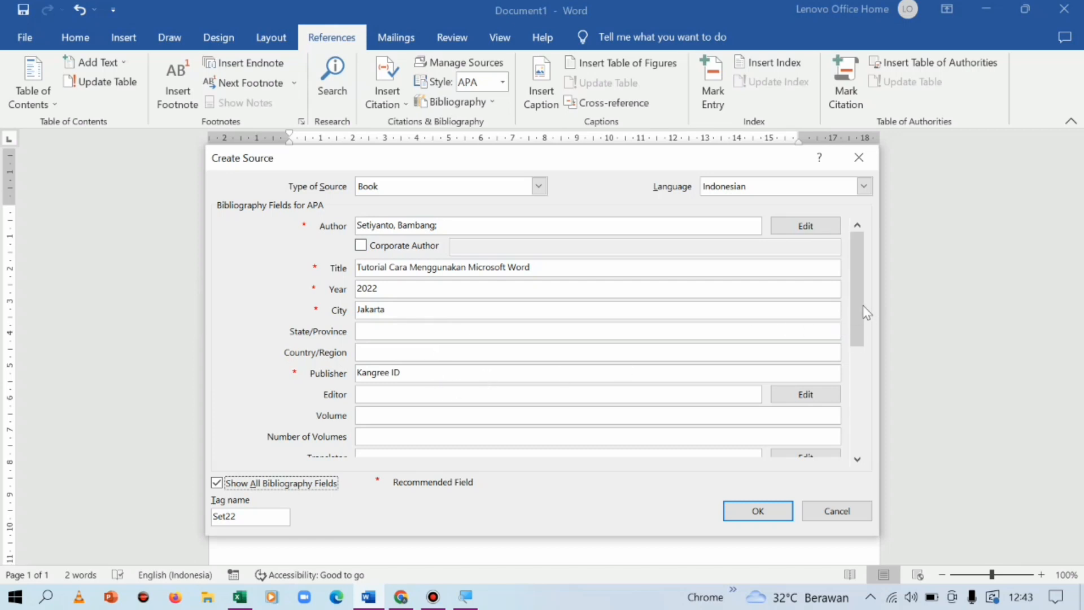
left_click_drag(855, 305, 854, 417)
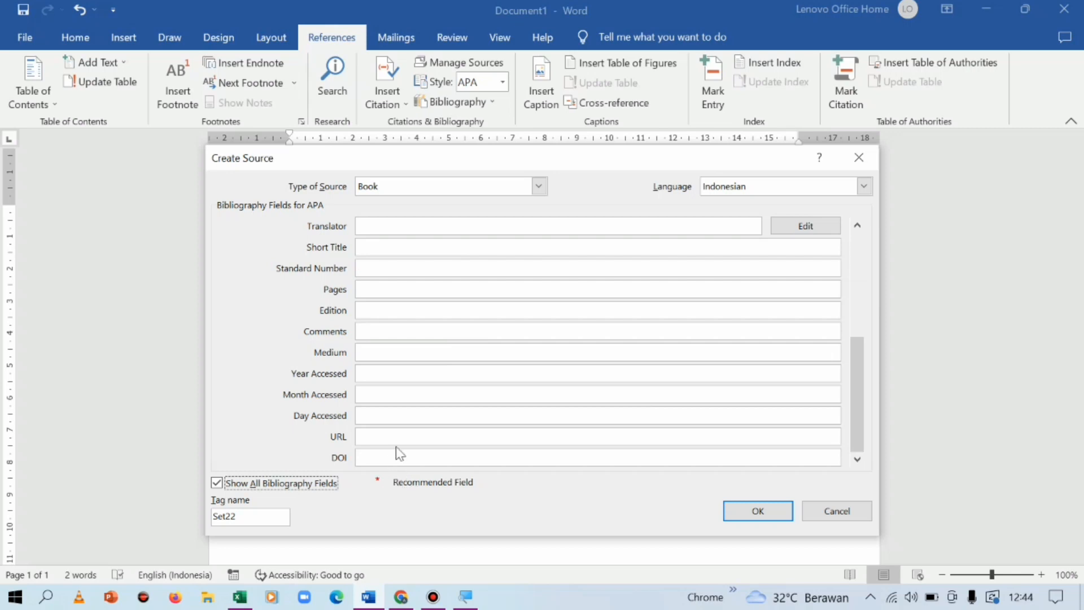
left_click_drag(859, 399, 859, 322)
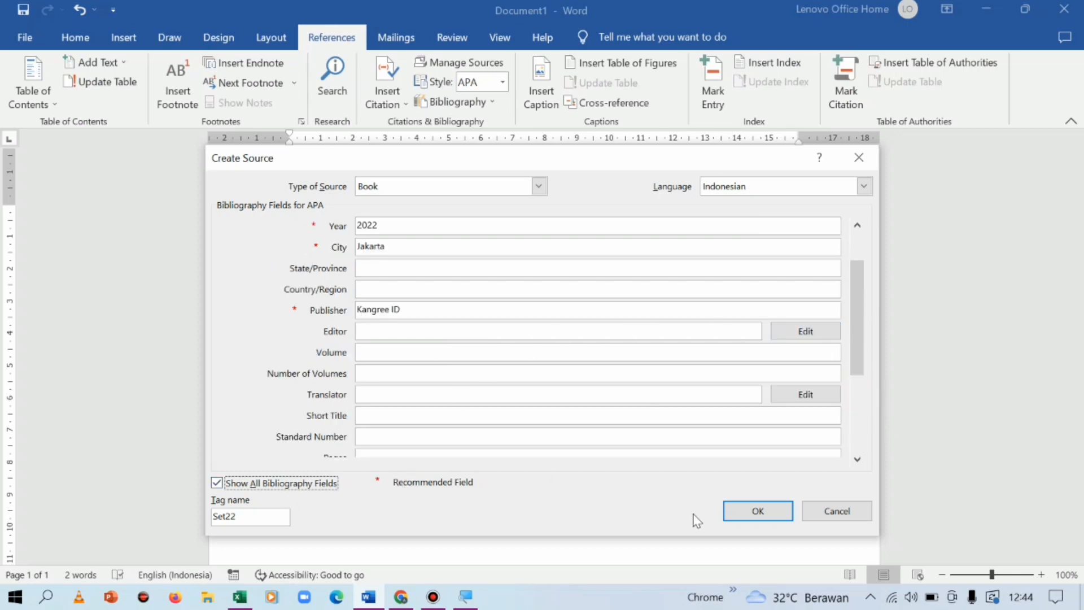
left_click(752, 515)
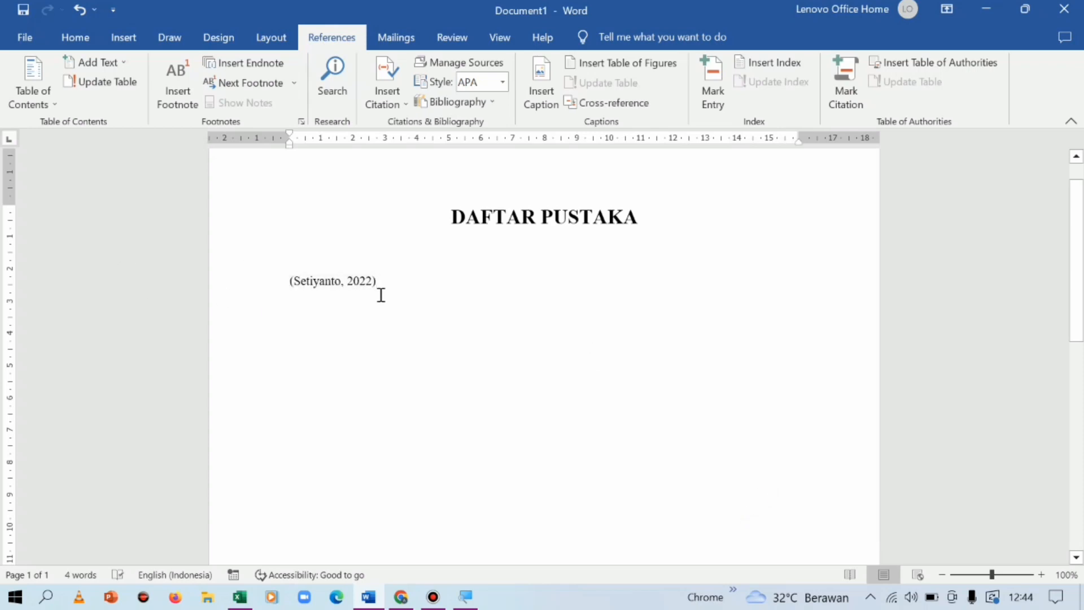
- On a new line below the citation, start another citation source with type Journal Article and language Indonesian
key("Return")
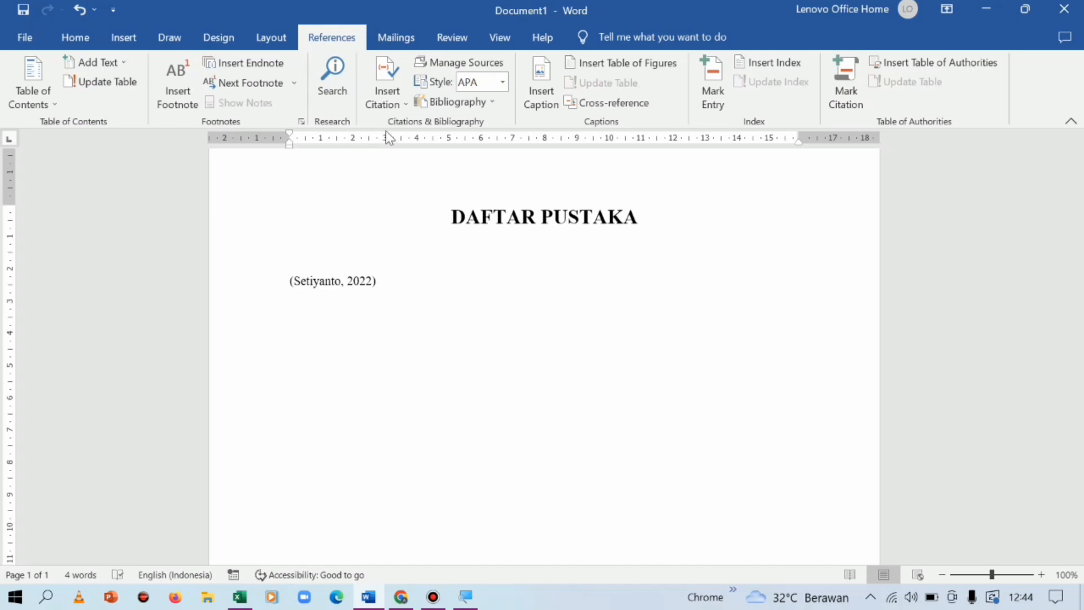
left_click(403, 107)
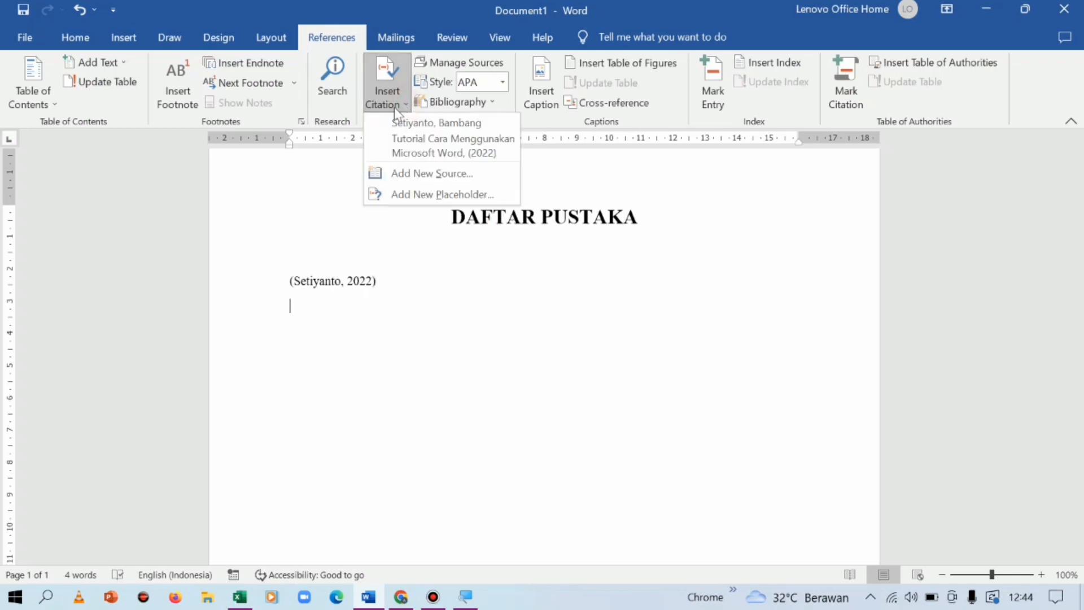
left_click(423, 170)
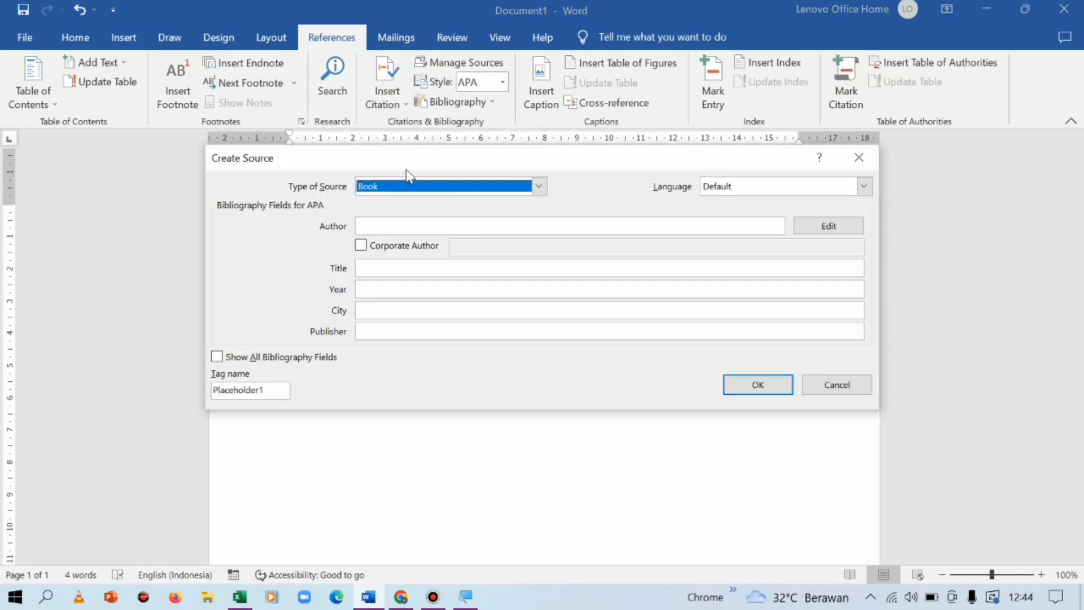
left_click(537, 188)
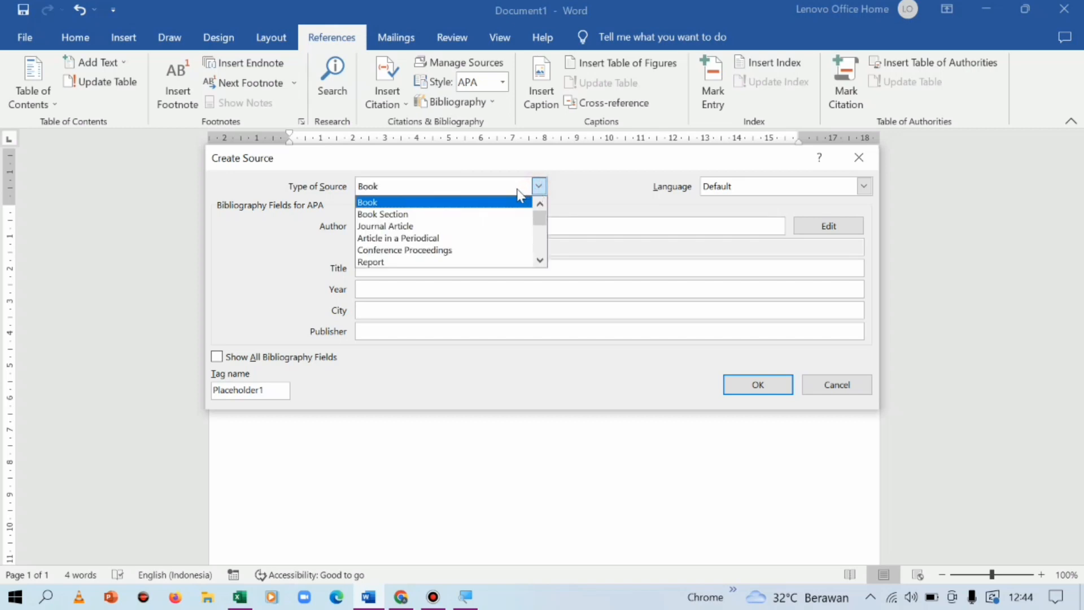
left_click(410, 226)
left_click(864, 187)
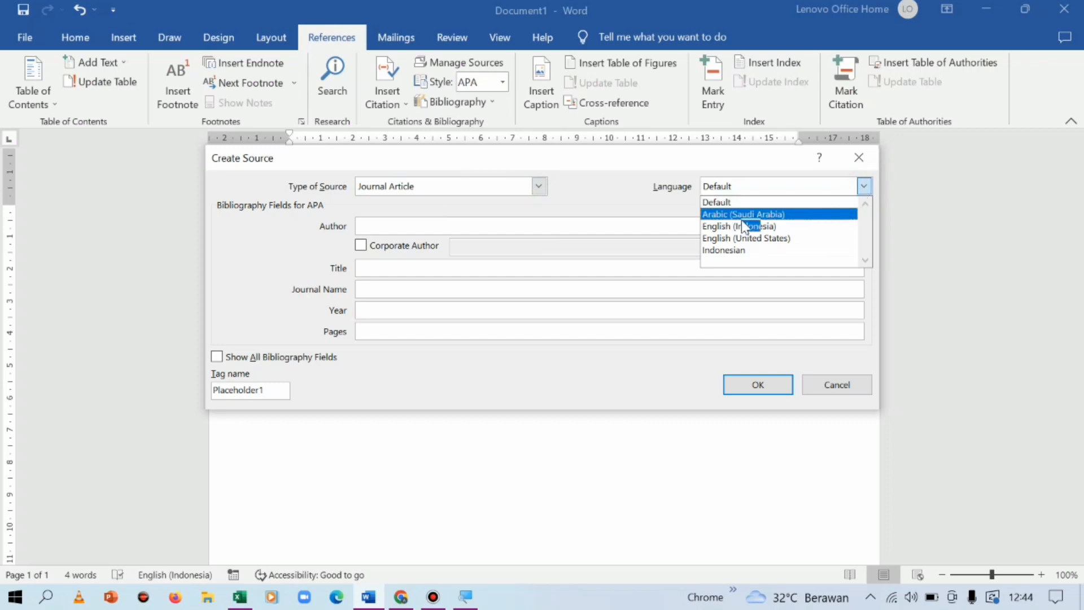
left_click(740, 252)
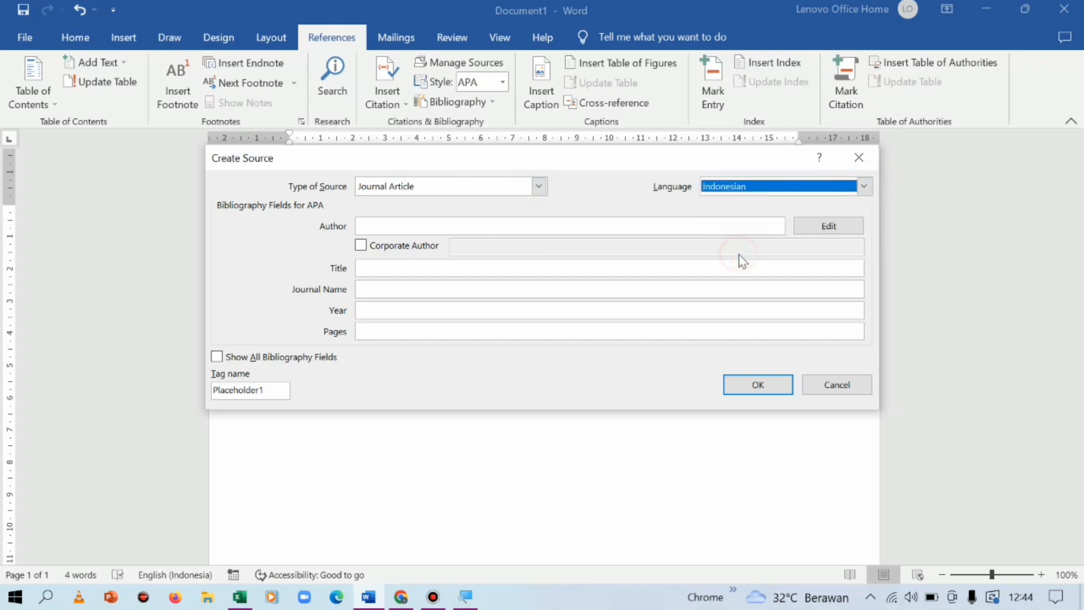
- Add the first author's first and last name to the journal article's author list
left_click(389, 229)
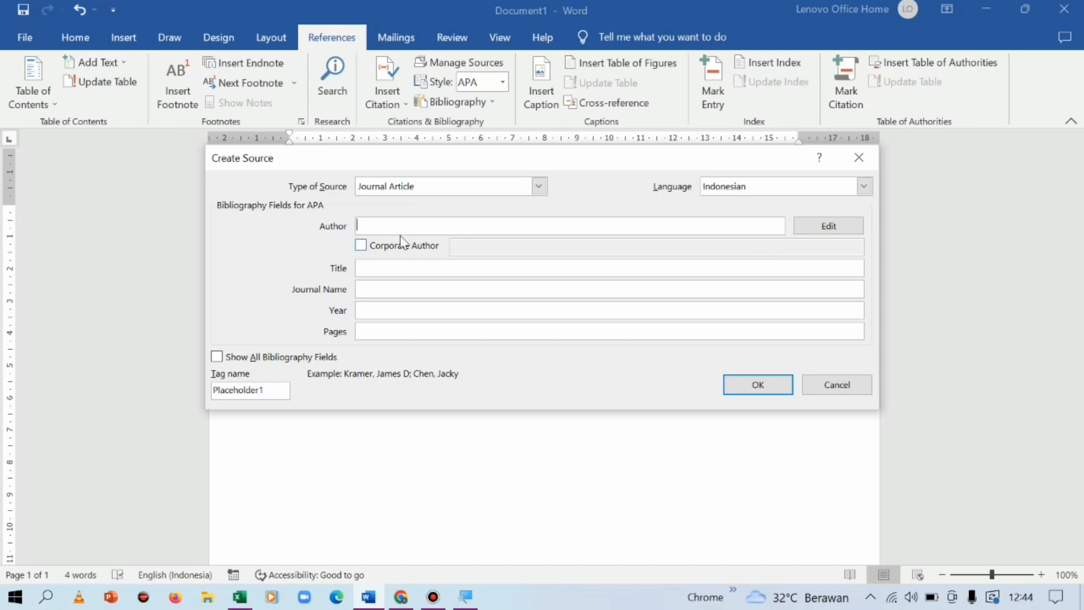
left_click(826, 229)
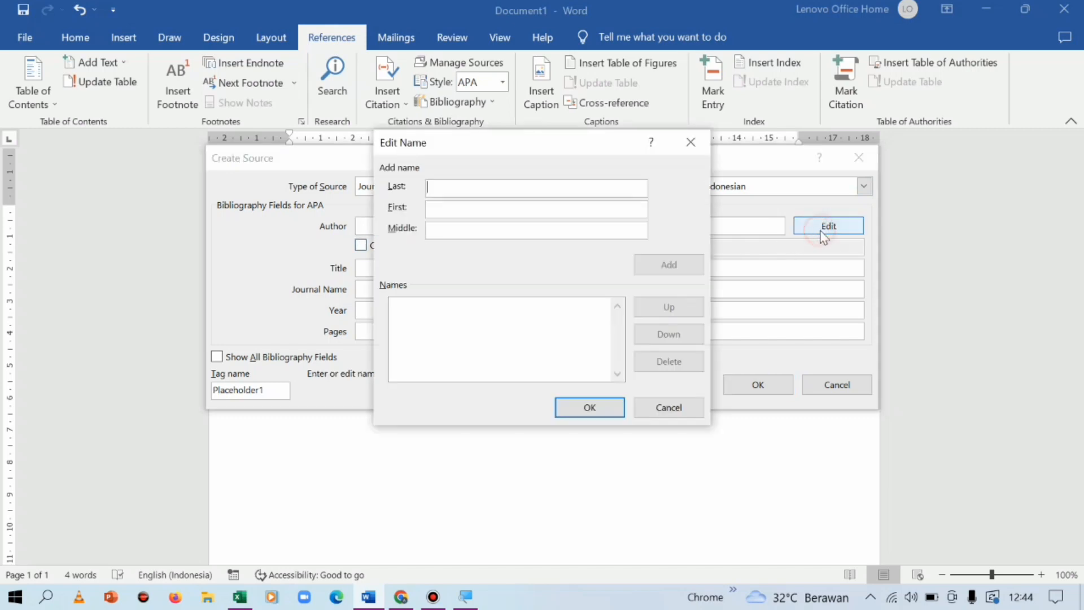
left_click(455, 209)
type("BAmbang")
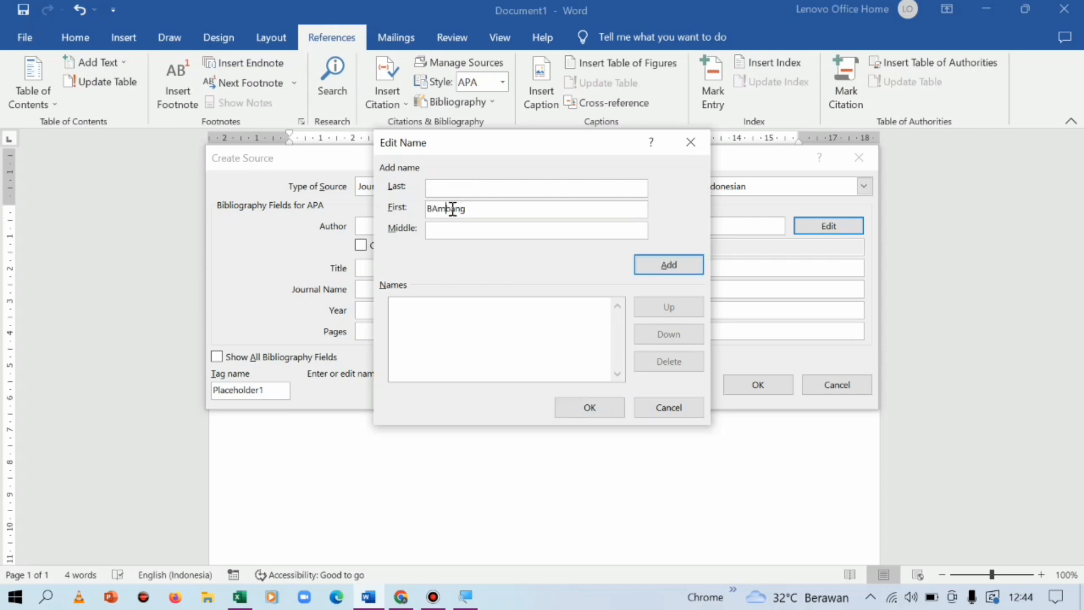
key("BackSpace")
type("a")
left_click(474, 184)
type("Haryanto")
left_click(676, 275)
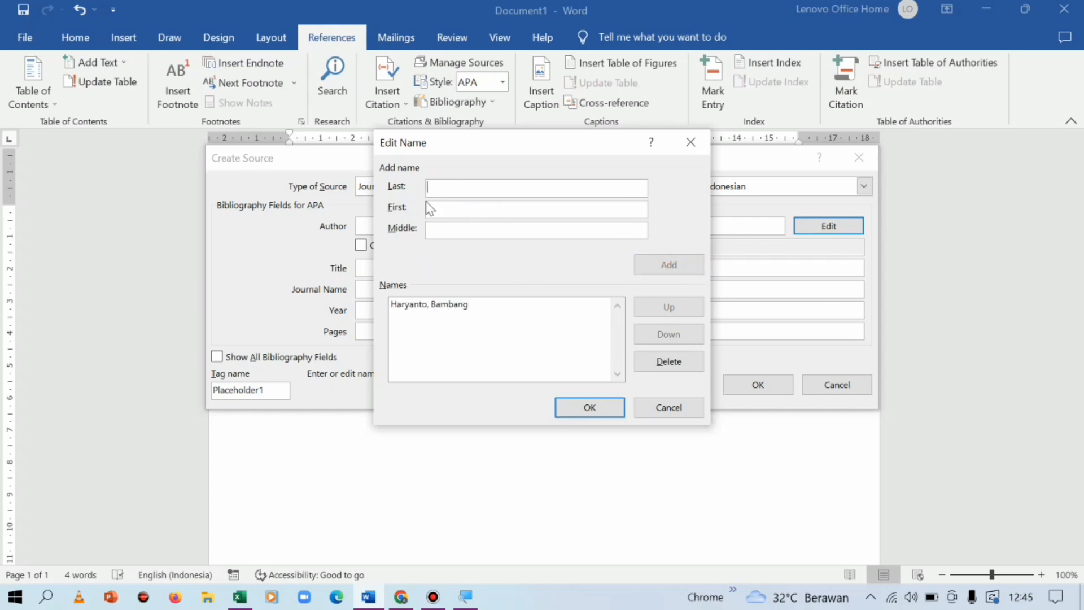
- Add the second author's first and last name to the article's author list and confirm the names
left_click(444, 210)
type("J")
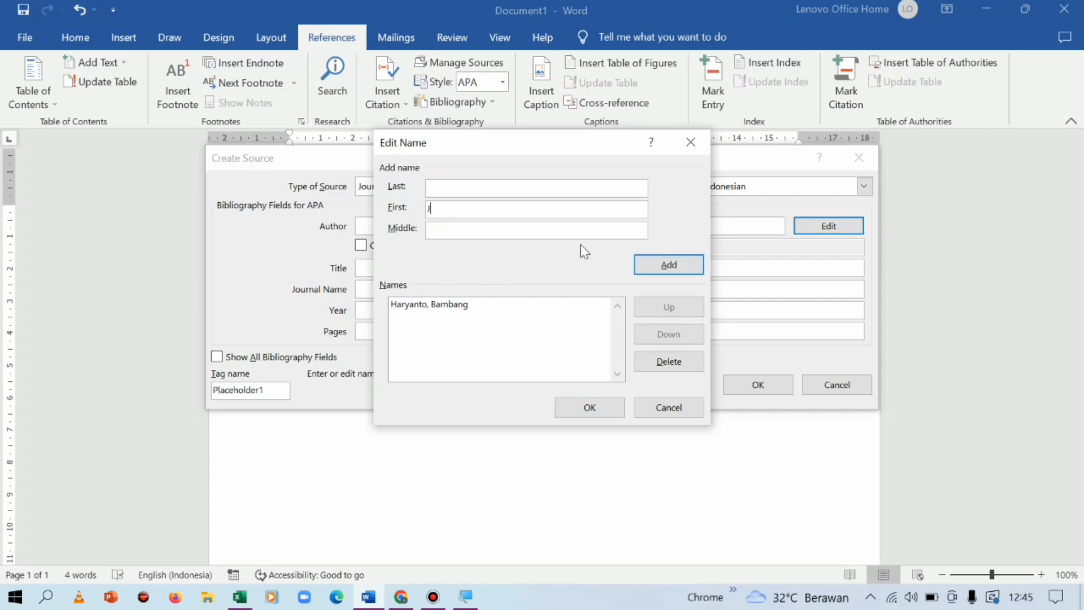
key("BackSpace")
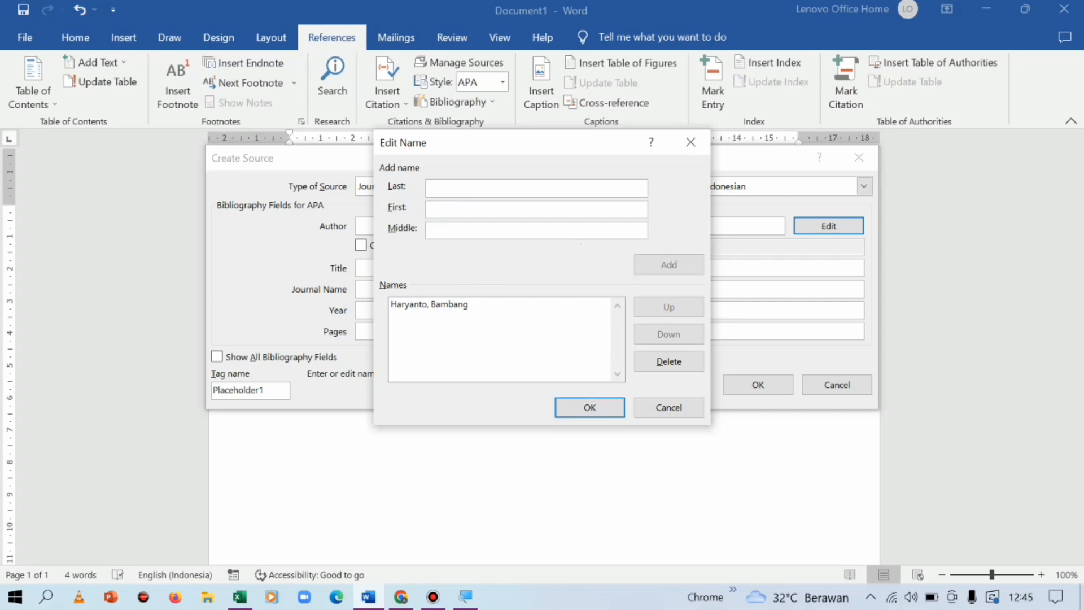
type("Setyo")
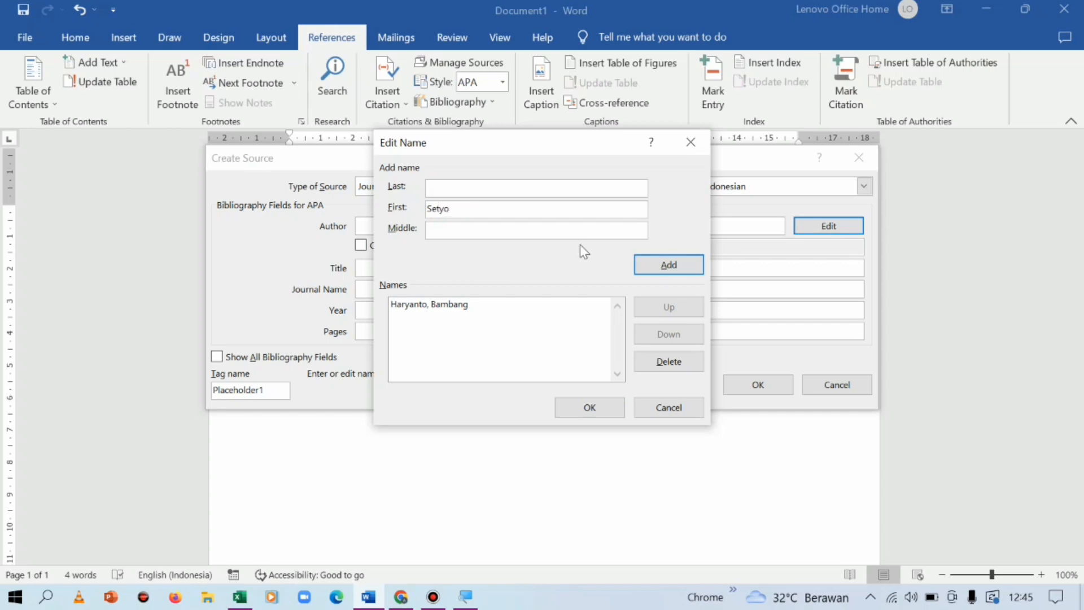
left_click(495, 188)
type("Bambang")
left_click(656, 264)
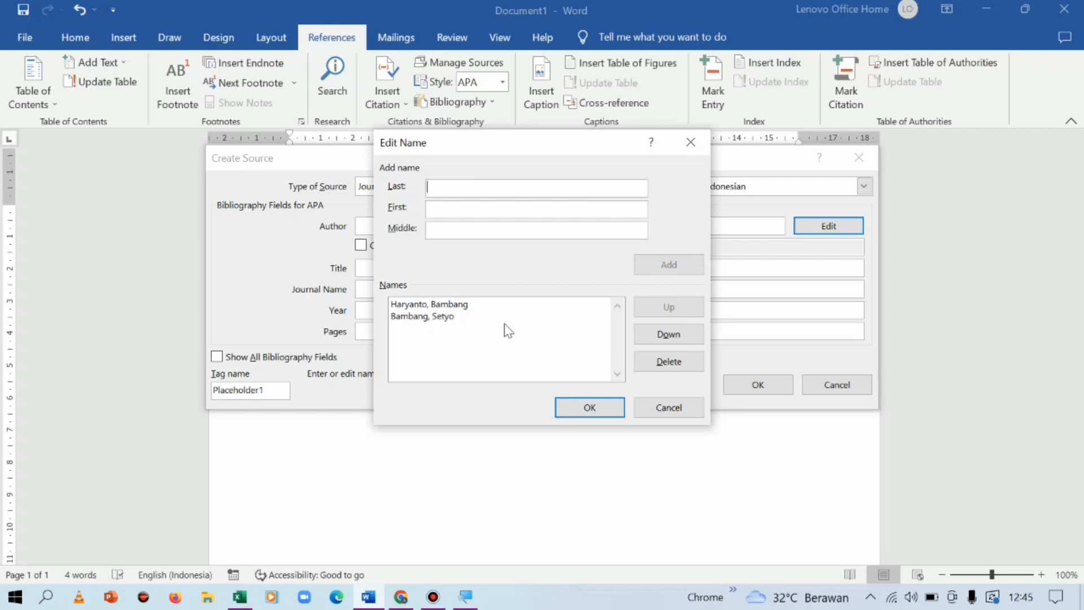
left_click(590, 406)
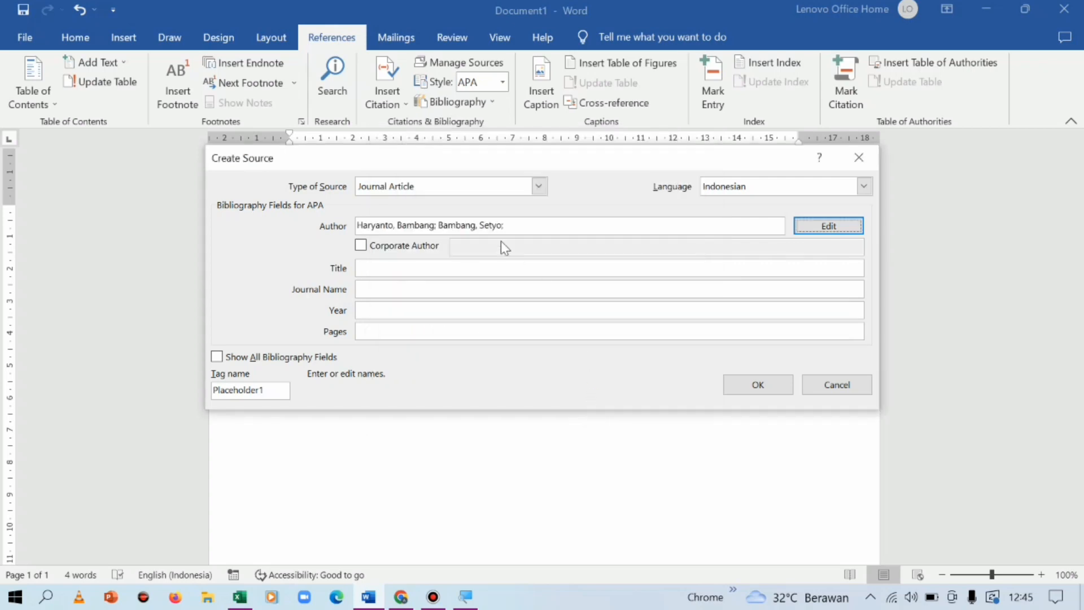
- Enter the article title "Cara Membuat Artikel di Microsoft Word" and the journal name "Microsoft Word"
left_click(395, 270)
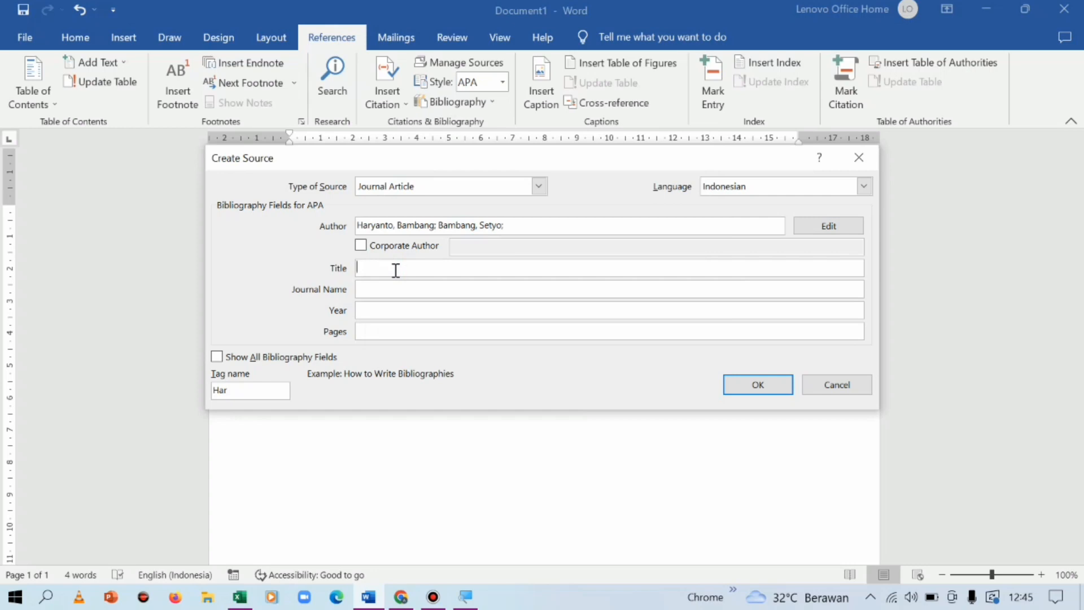
type("Cara Membuat Artikel d")
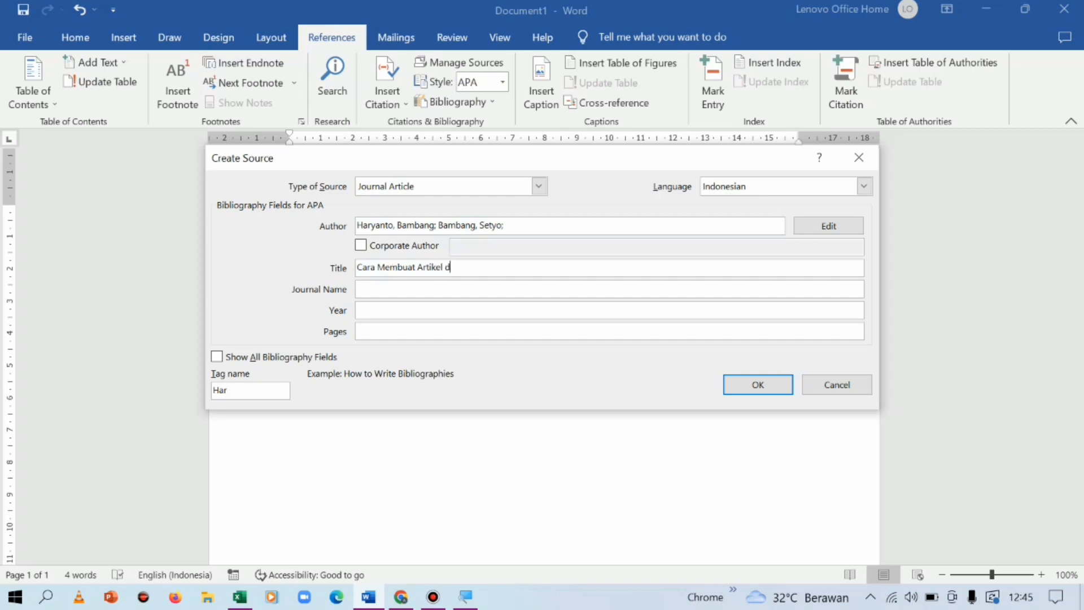
type("Microsoft Word")
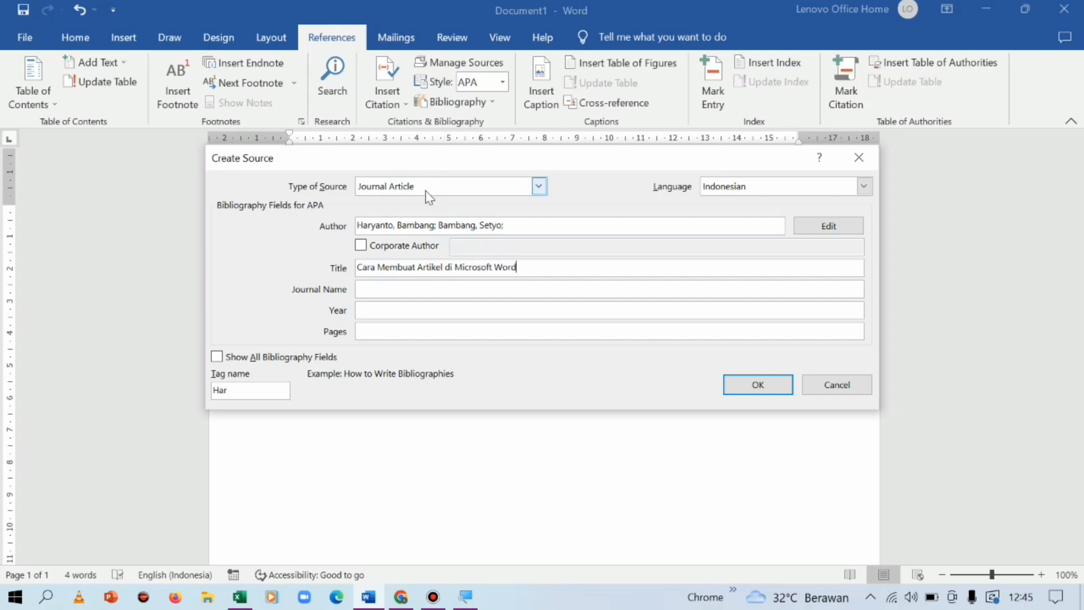
left_click(390, 290)
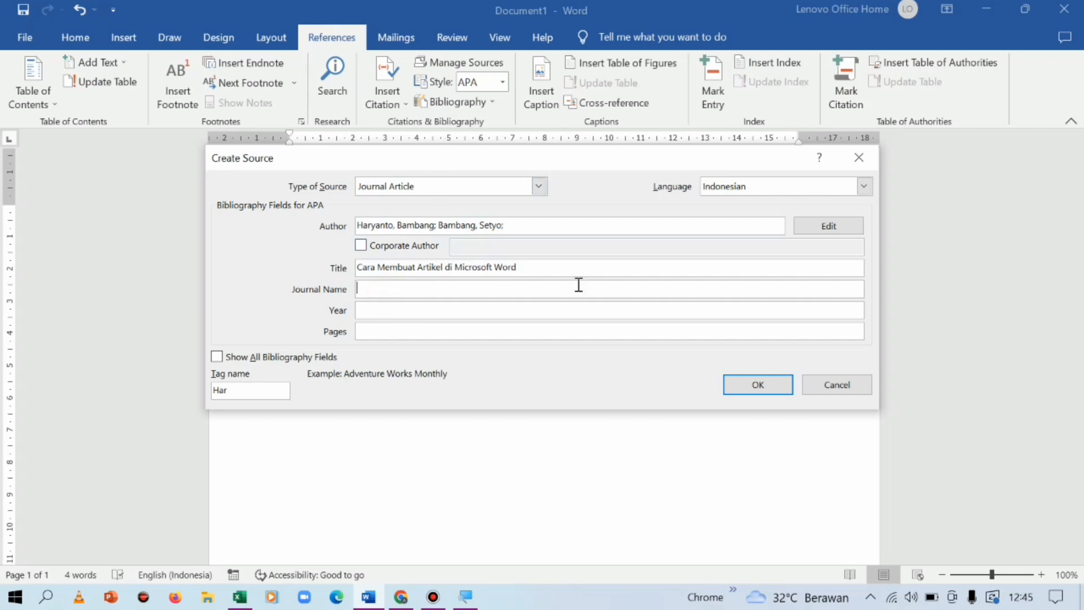
type("Microsoft Word")
- Set the article's year to 2019 and its pages to 70-90, and confirm the source to insert its citation
left_click(435, 314)
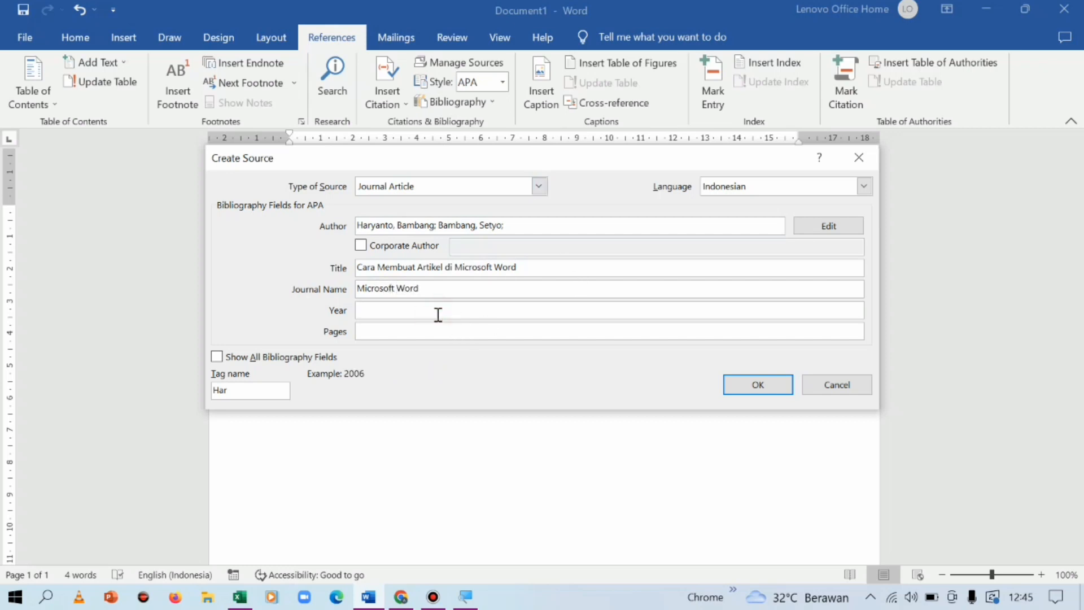
type("2019")
left_click(412, 330)
type("70-90")
left_click(757, 386)
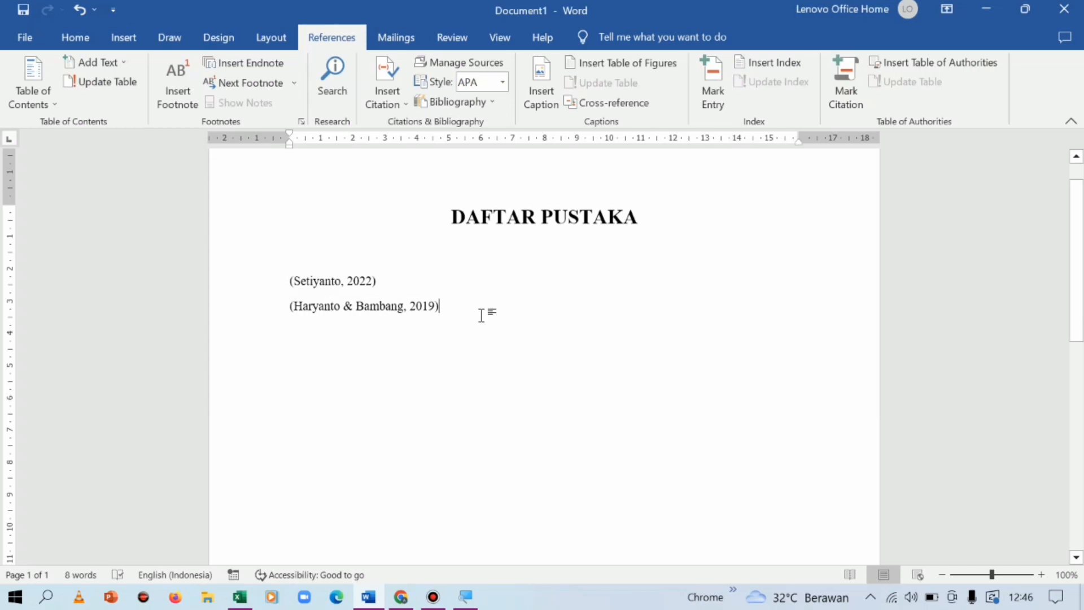
- On a new line below the article citation, start another citation source with type Web site
key("Return")
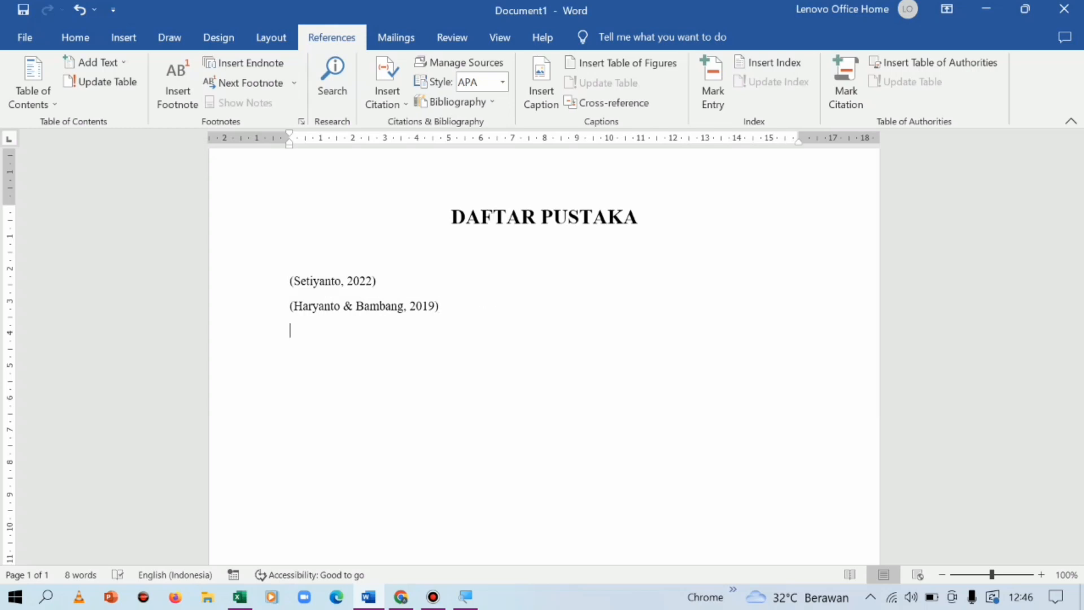
left_click(402, 106)
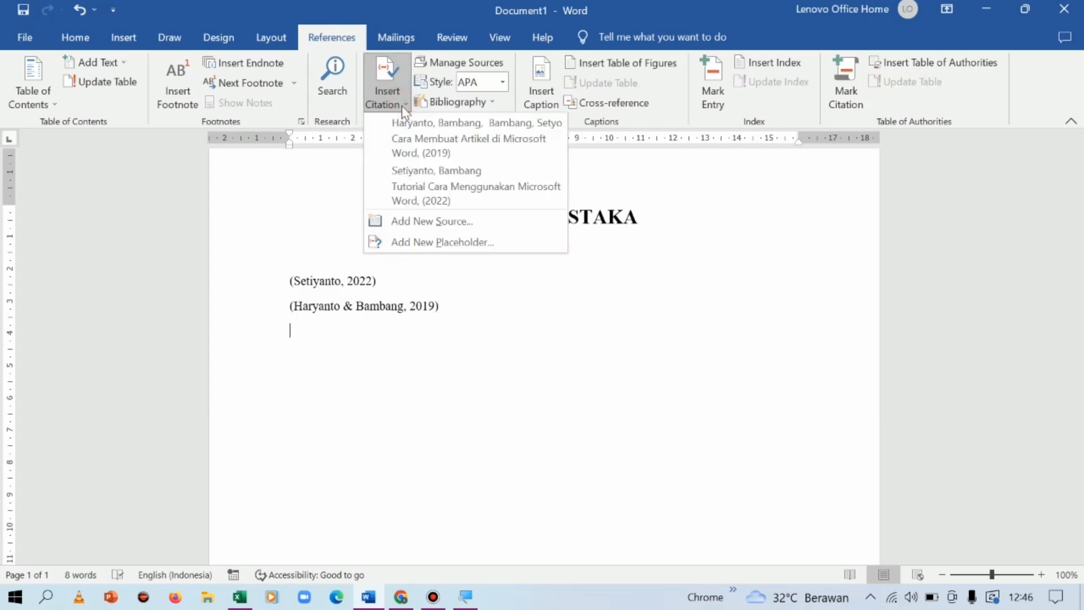
left_click(426, 225)
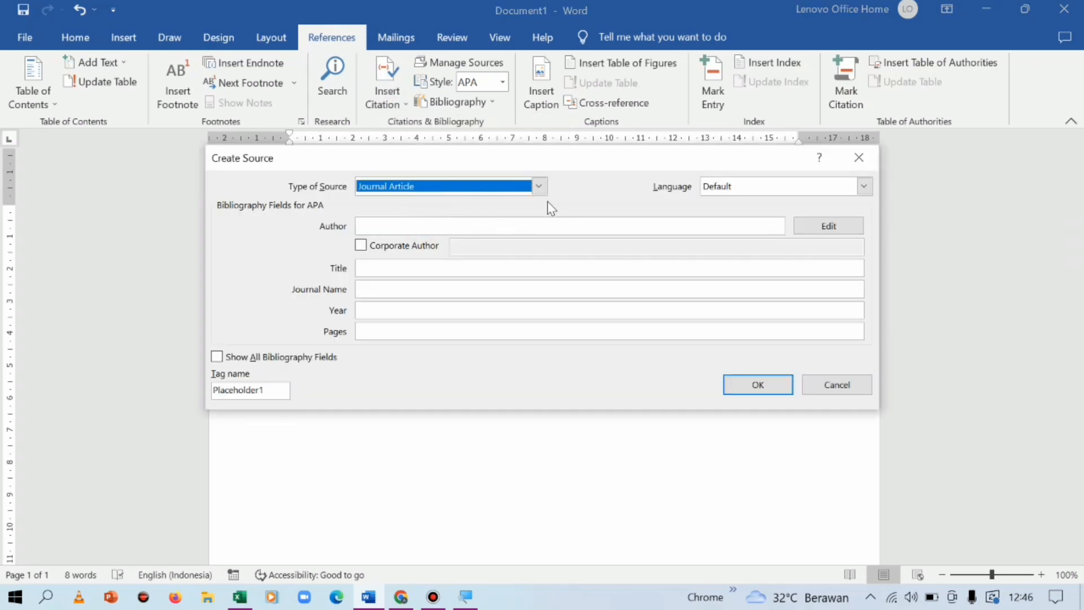
left_click(539, 186)
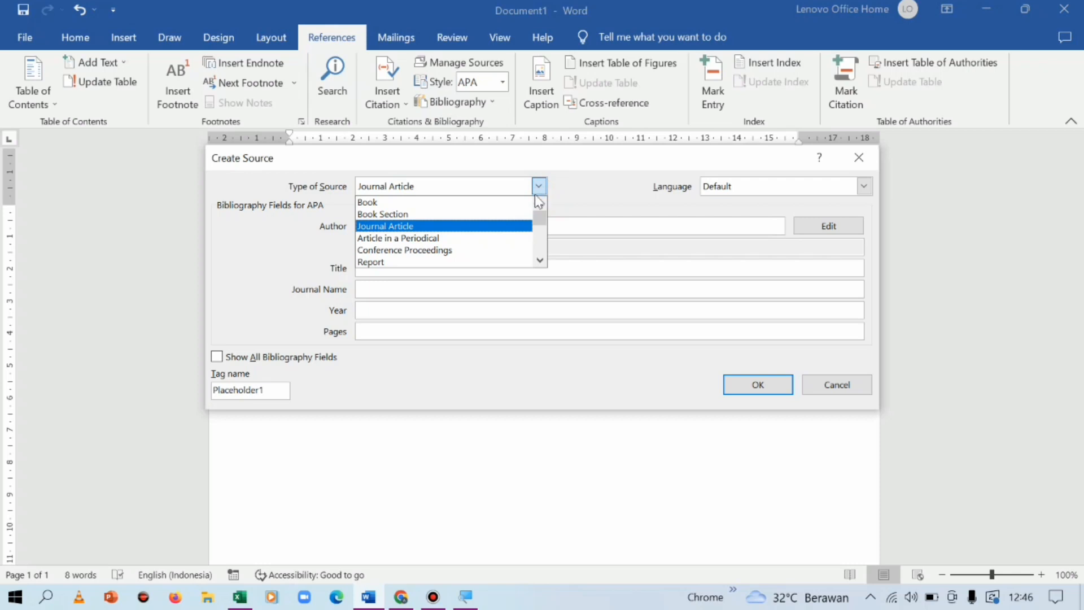
scroll(488, 213, "down", 1)
left_click(433, 261)
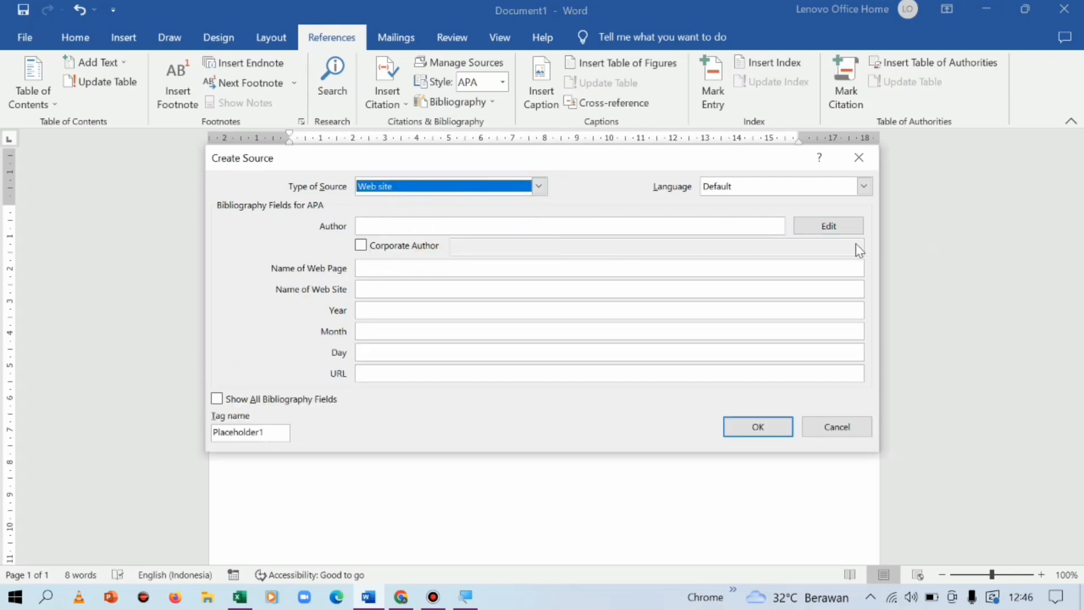
- Add the web site source's author with first name "Kangree" and last name "ID", and confirm the name
left_click(839, 229)
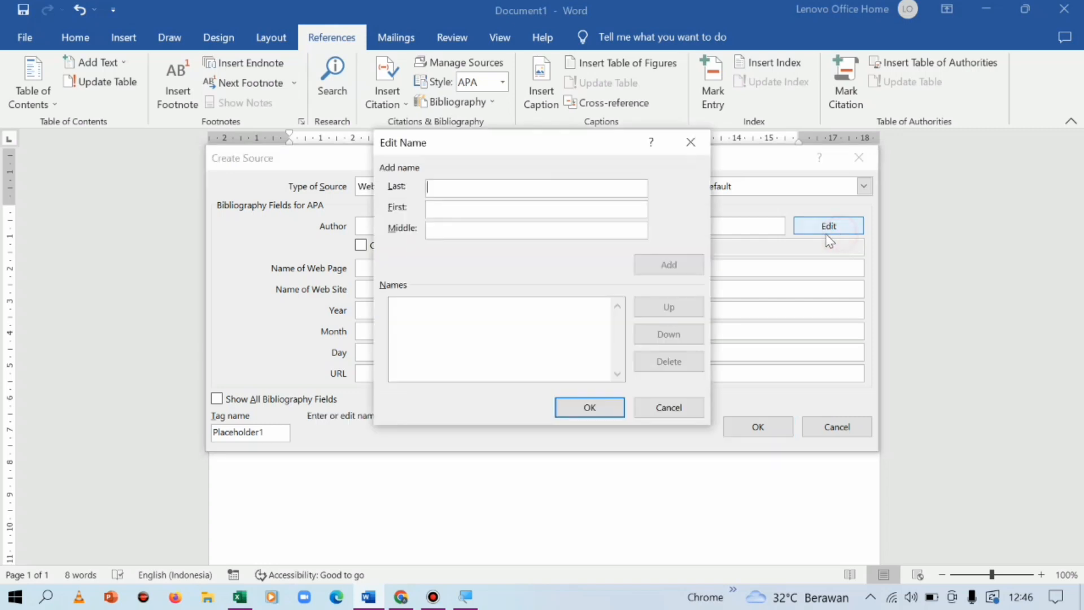
left_click(475, 211)
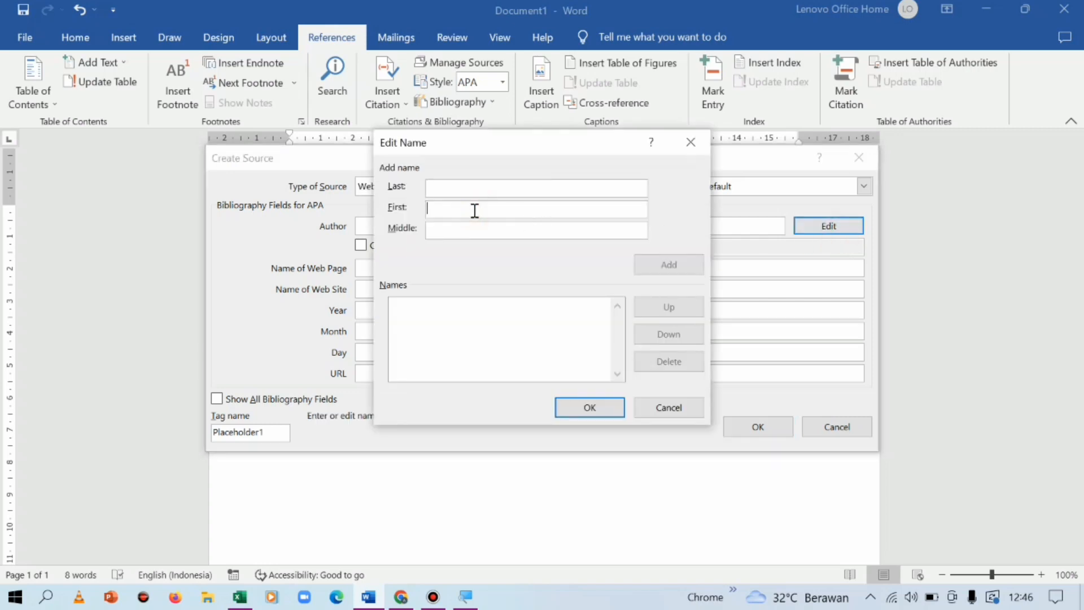
type("Kangree")
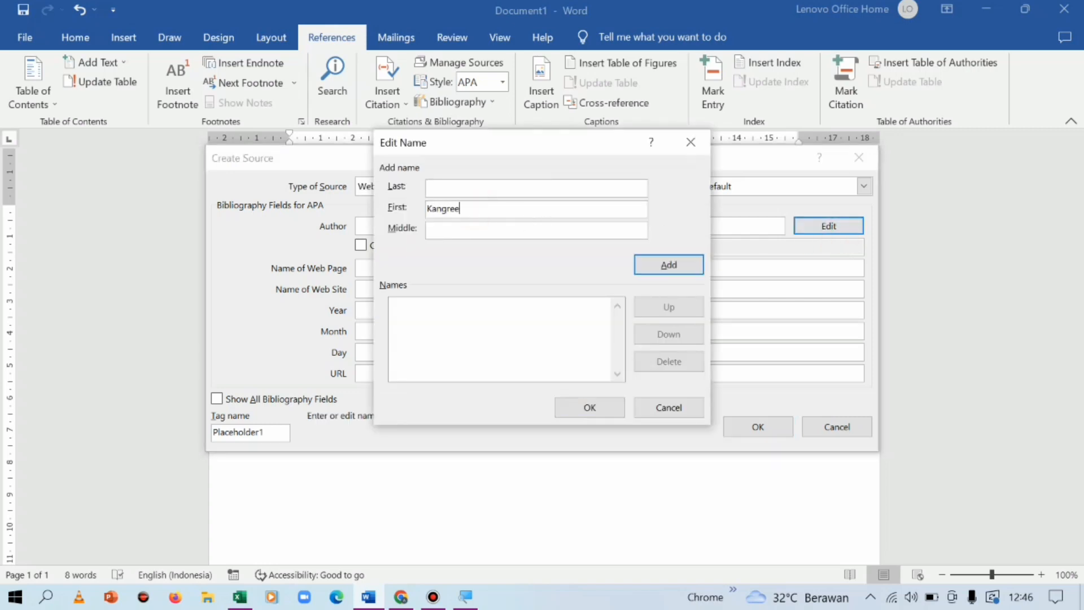
left_click(467, 188)
type("ID")
left_click(660, 265)
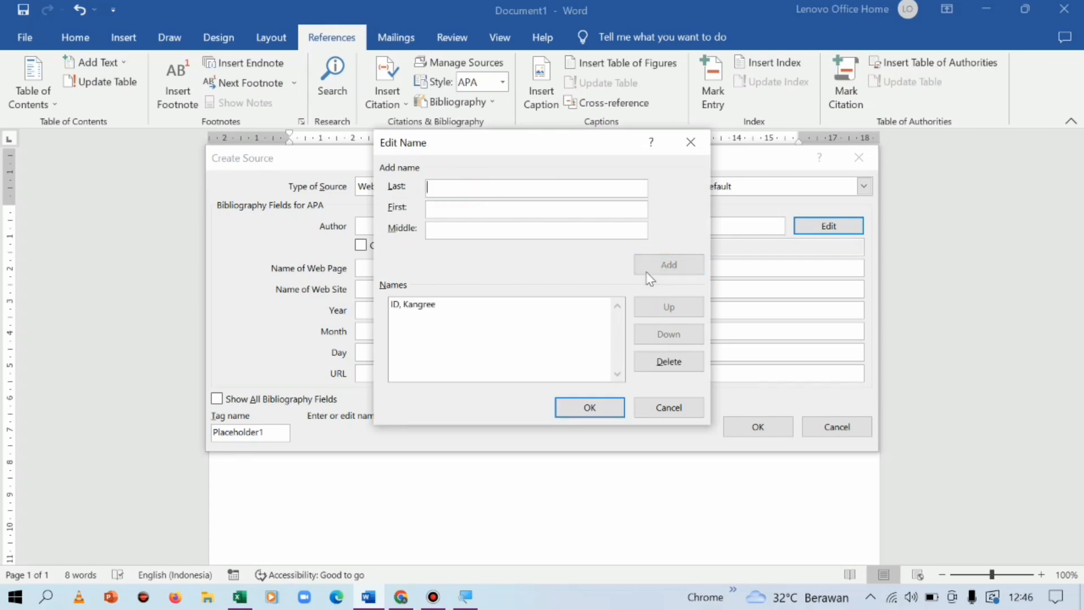
left_click(598, 405)
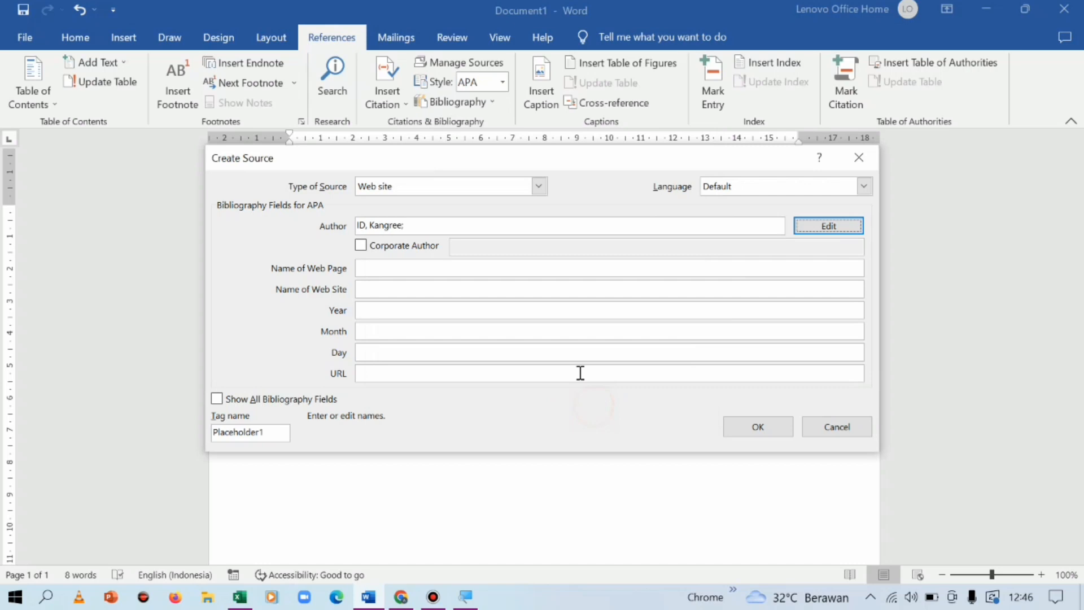
- Enter the web page name "Kangree ID" and the web site name "Kangree ID Official"
left_click(395, 267)
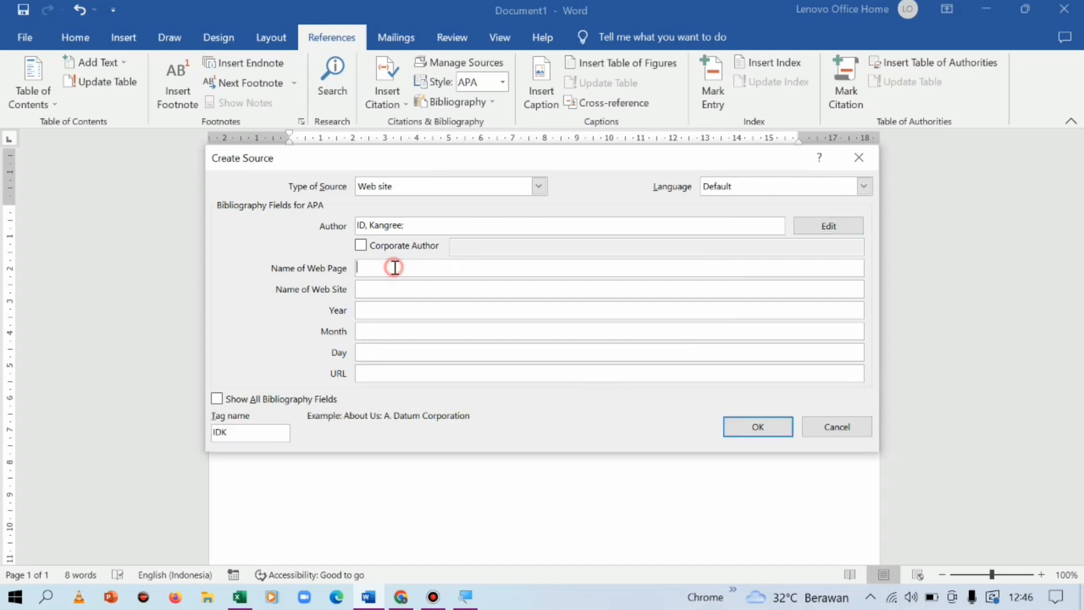
type("Kangree ID")
left_click(398, 288)
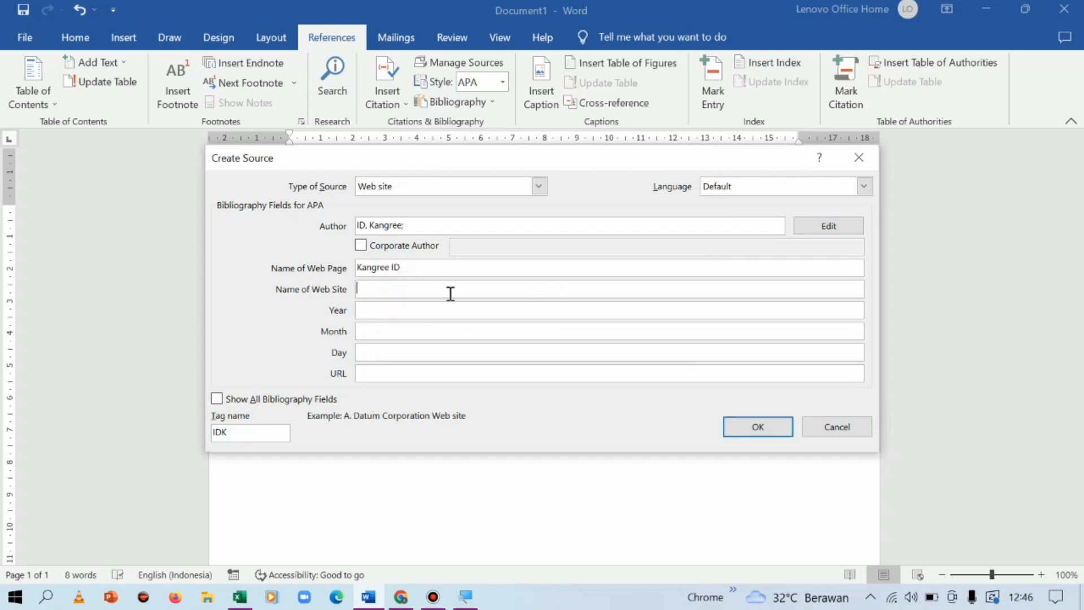
type("Kangree")
left_click(458, 270)
left_click(420, 290)
type("ID Official")
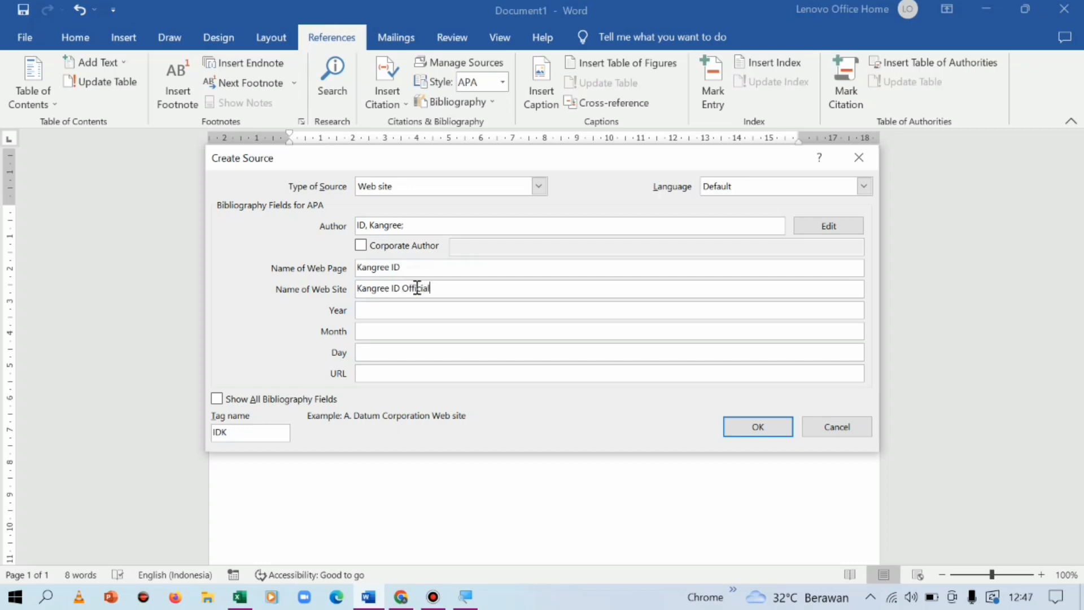
- Set the web site source's date to year 2022, month 1 and day 2
left_click(374, 309)
type("2022")
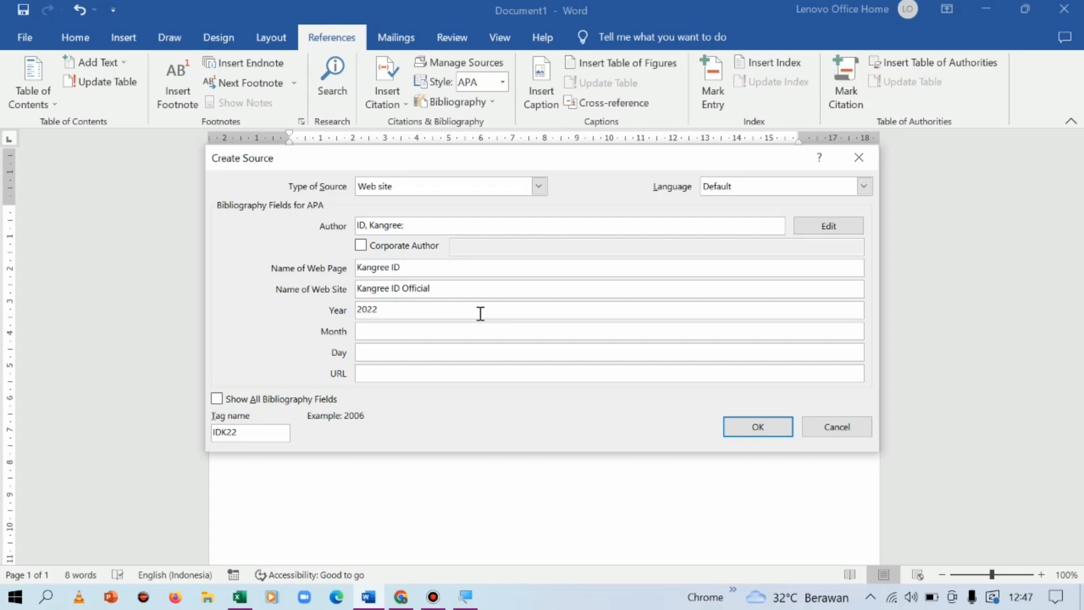
left_click(441, 326)
type("1")
left_click(434, 348)
type("2")
left_click(383, 373)
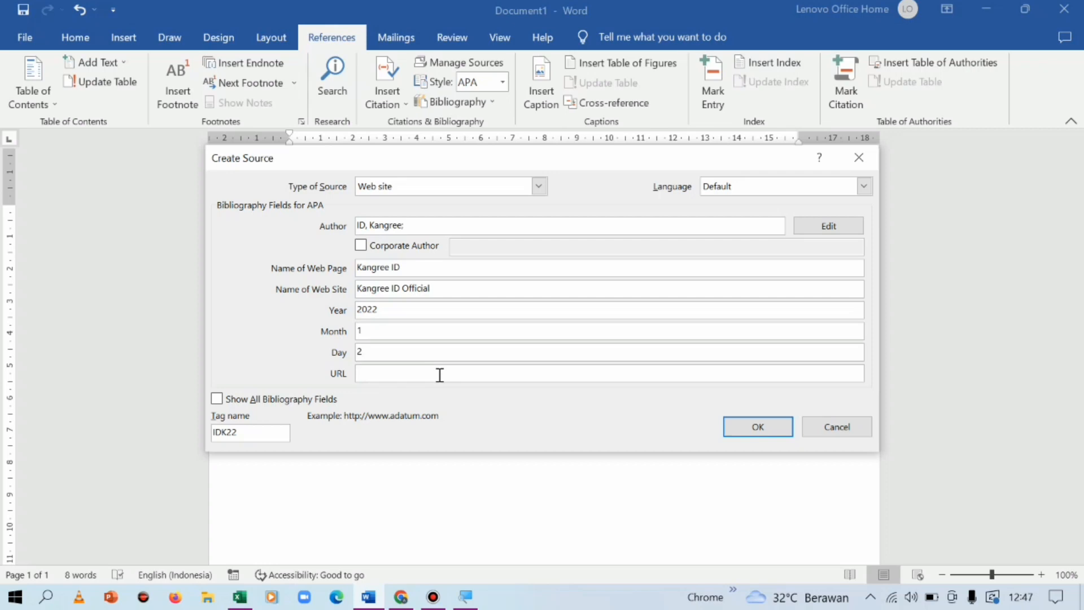
type("www.kangree.id")
left_click(775, 424)
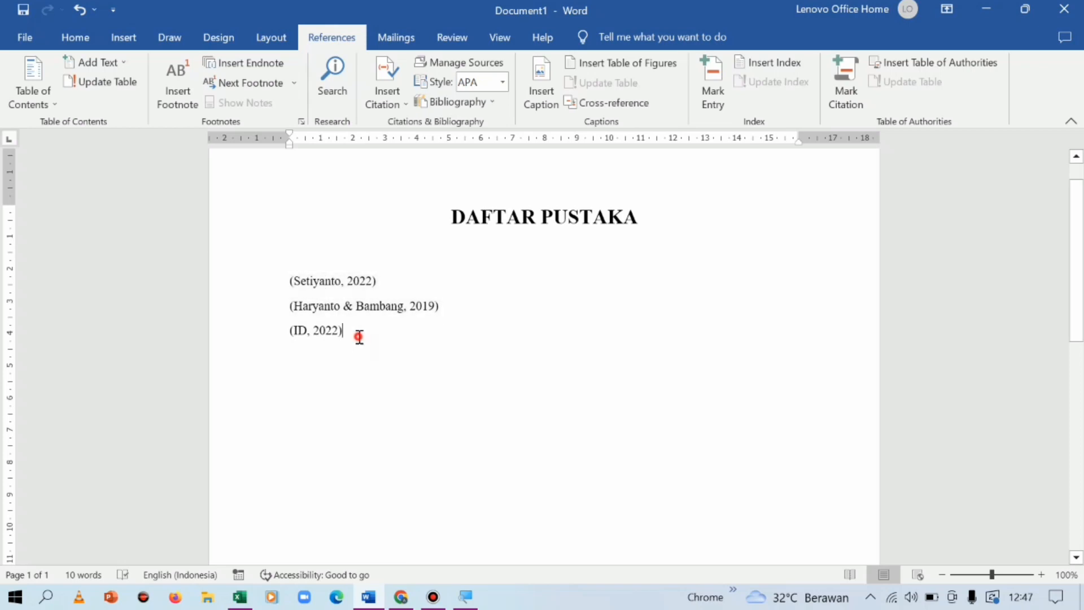
- Delete the three citations under the DAFTAR PUSTAKA heading and insert a plain bibliography without a built-in title in their place
left_click_drag(359, 337, 290, 286)
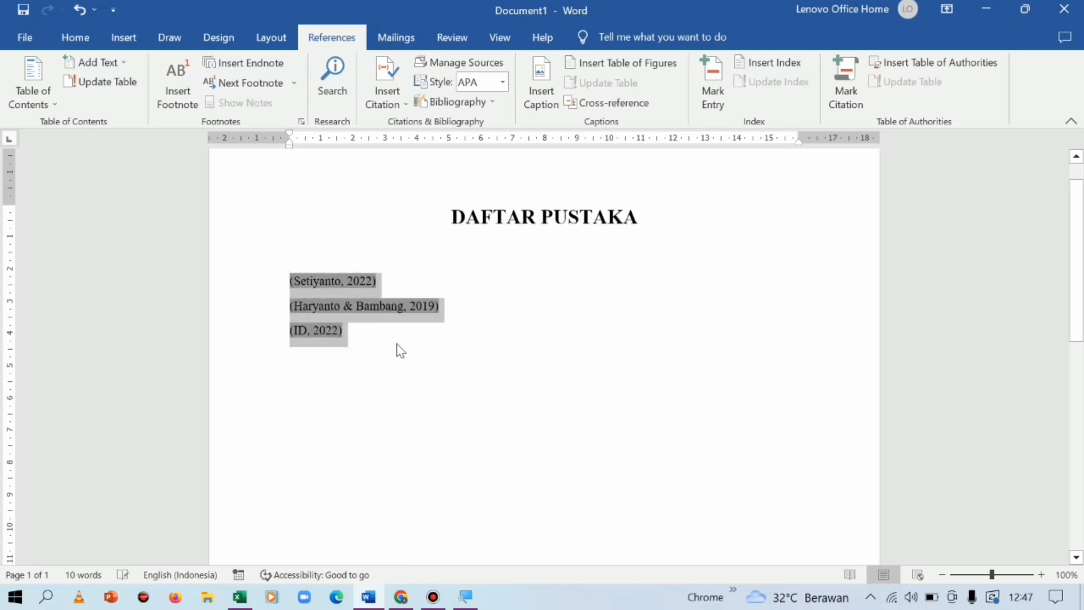
key("Delete")
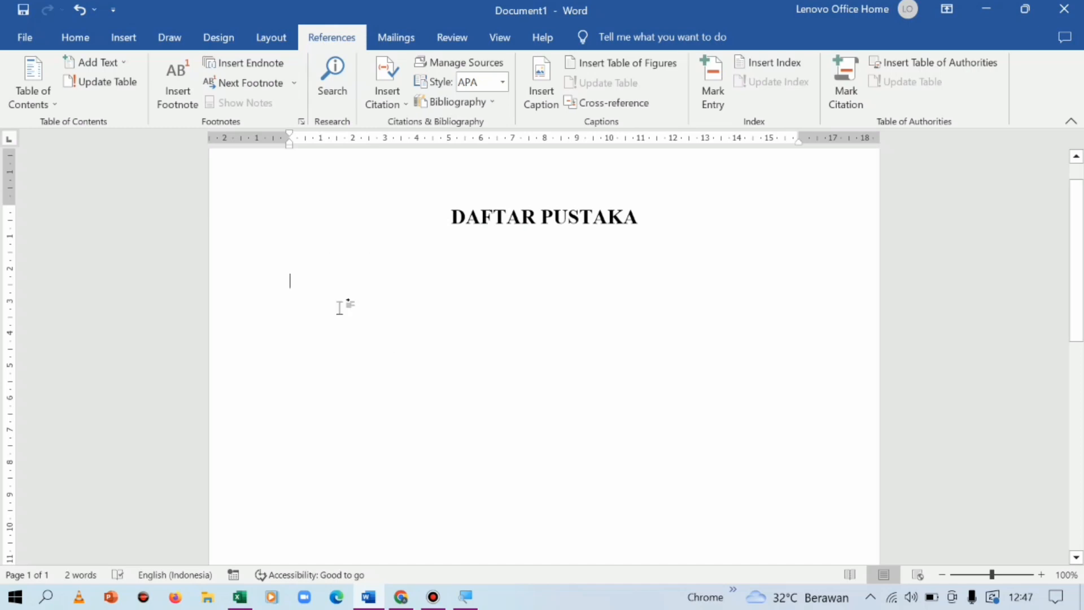
left_click(492, 106)
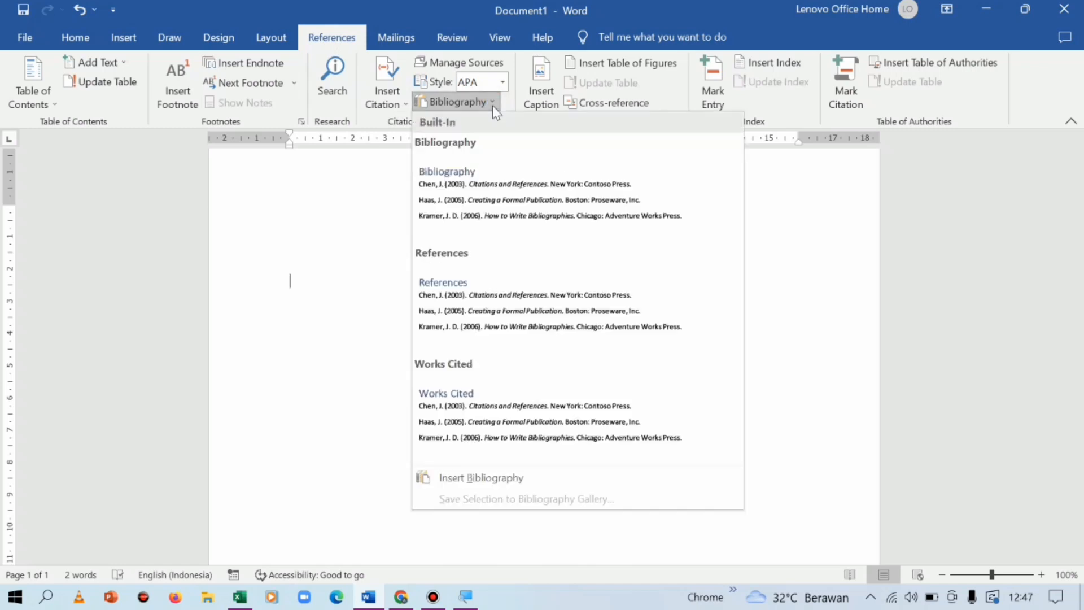
left_click(512, 478)
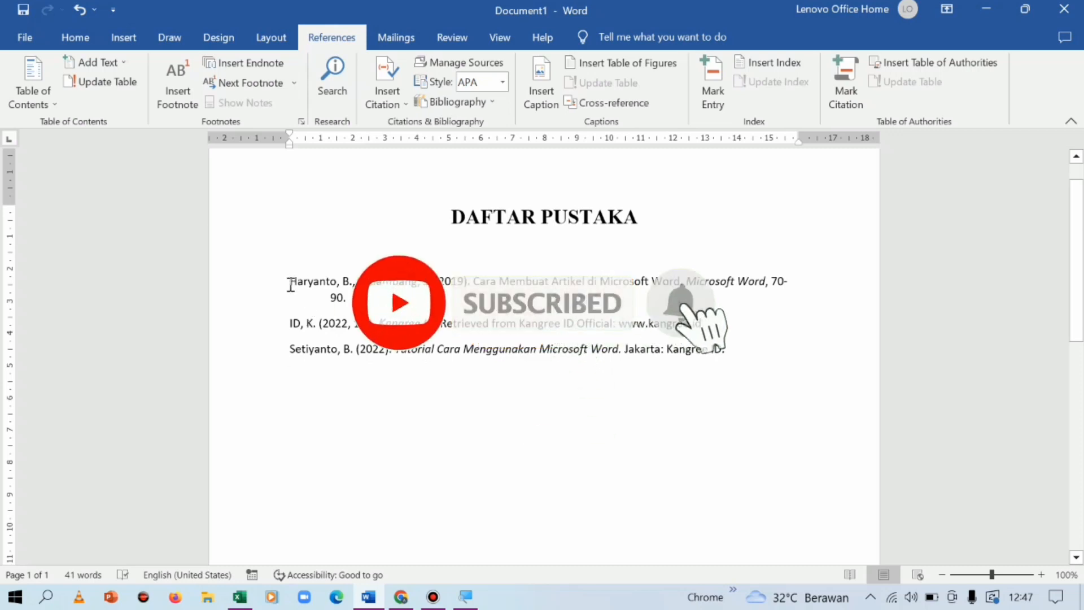
left_click_drag(290, 281, 728, 389)
left_click(587, 429)
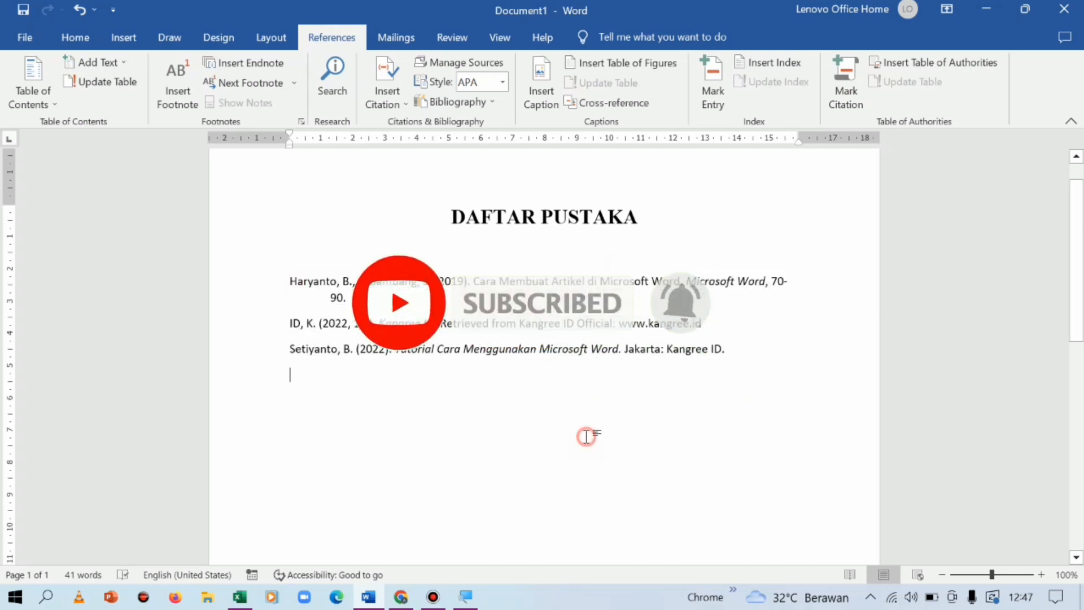